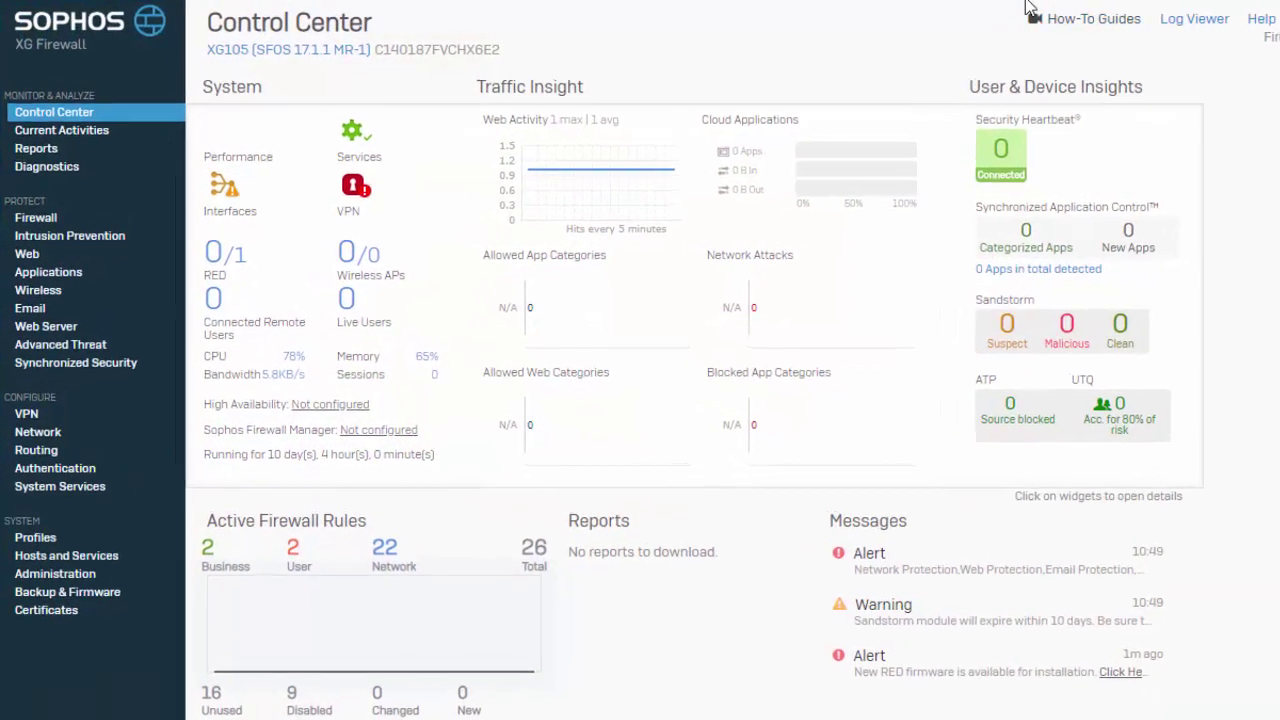
# From the Firewall rules page, start a new User/Network firewall rule.
pyautogui.click(55, 235)
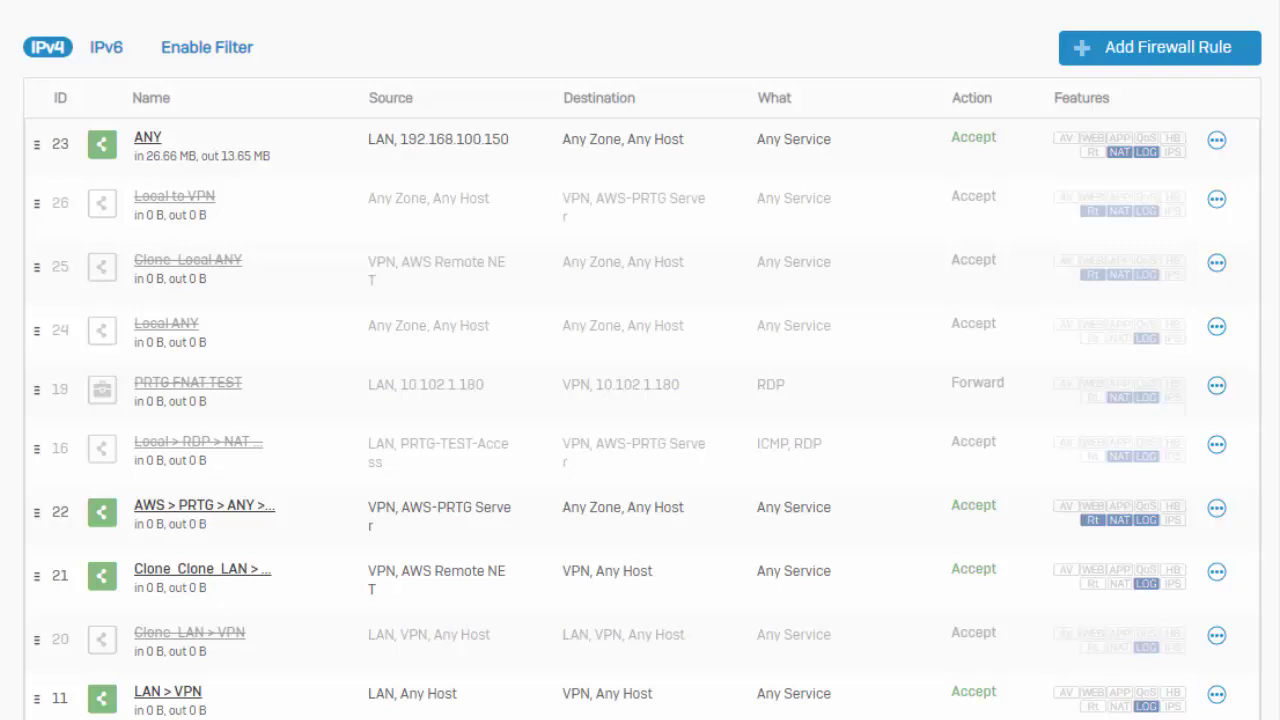
pyautogui.click(1100, 58)
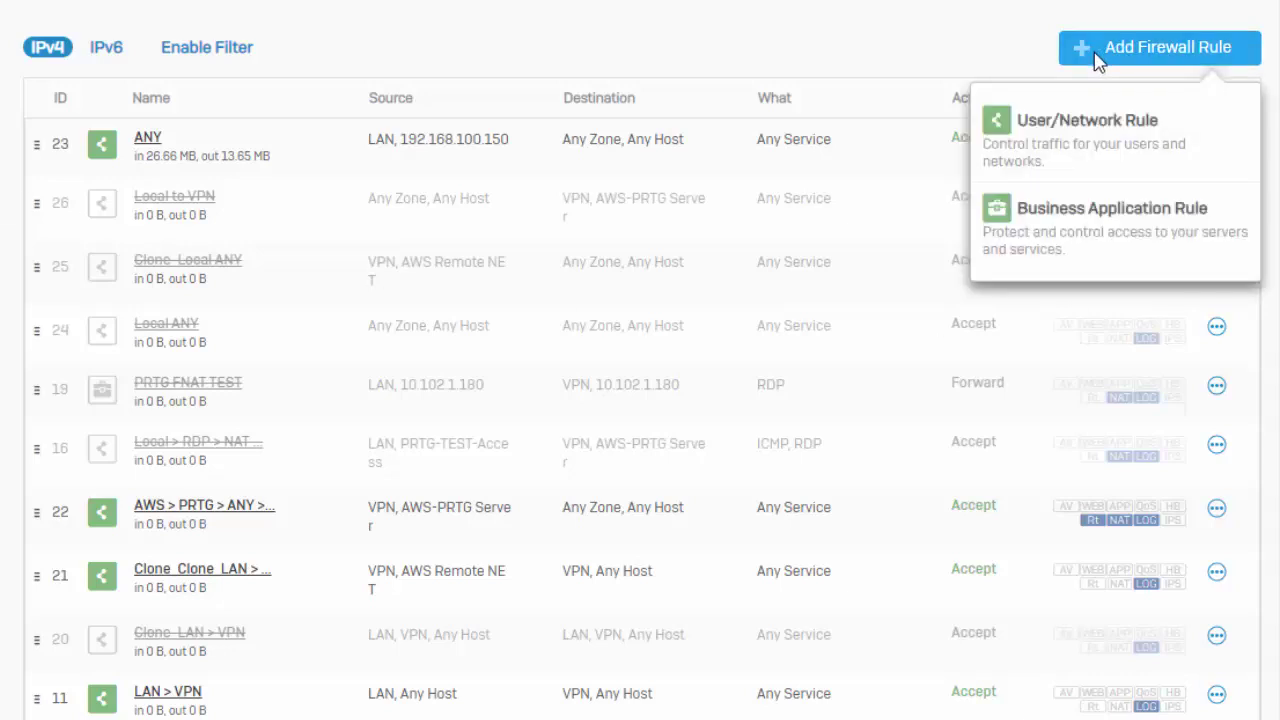
pyautogui.click(1092, 122)
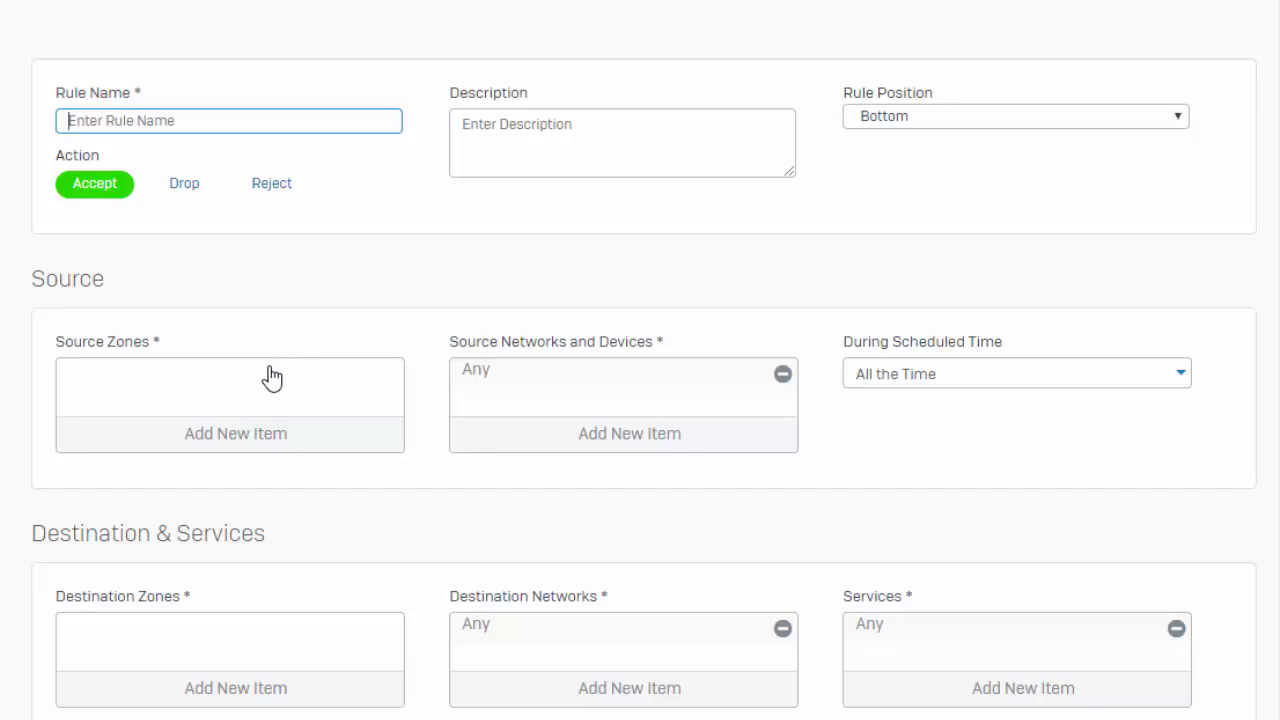
# Add LAN and Warehouse as the rule's source zones.
pyautogui.scroll(-4, 335, 545)
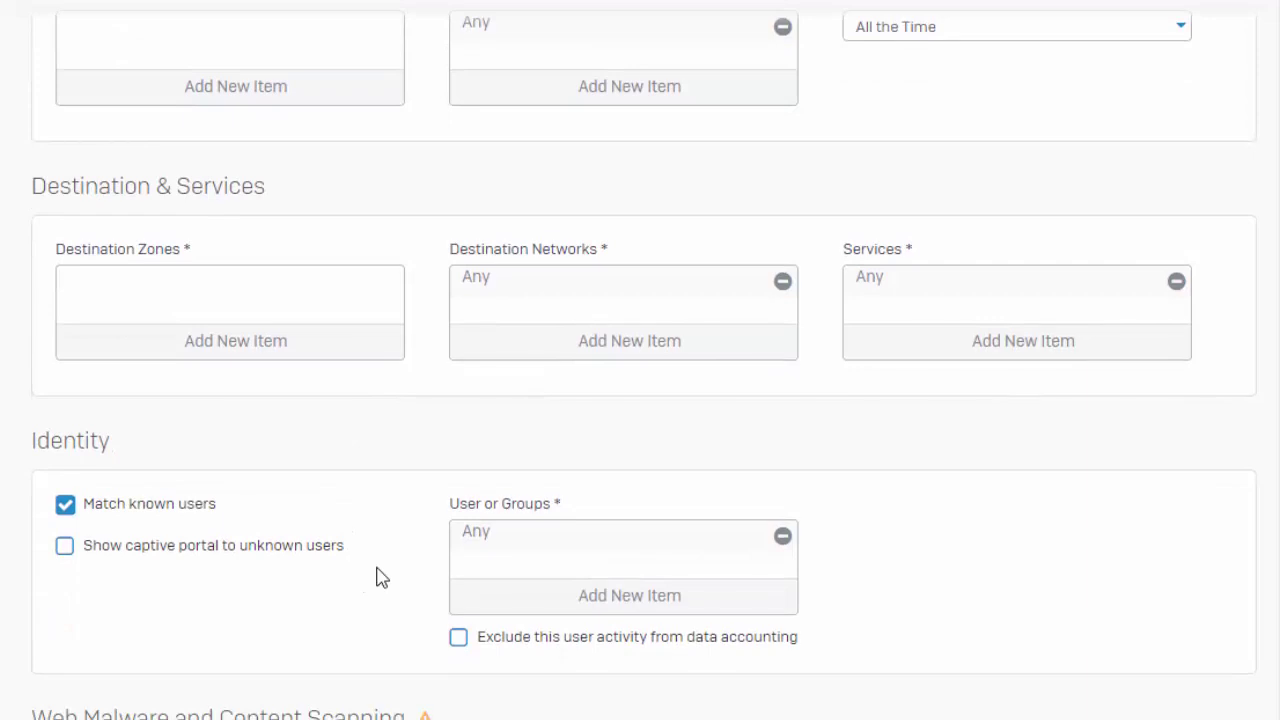
pyautogui.scroll(4, 64, 507)
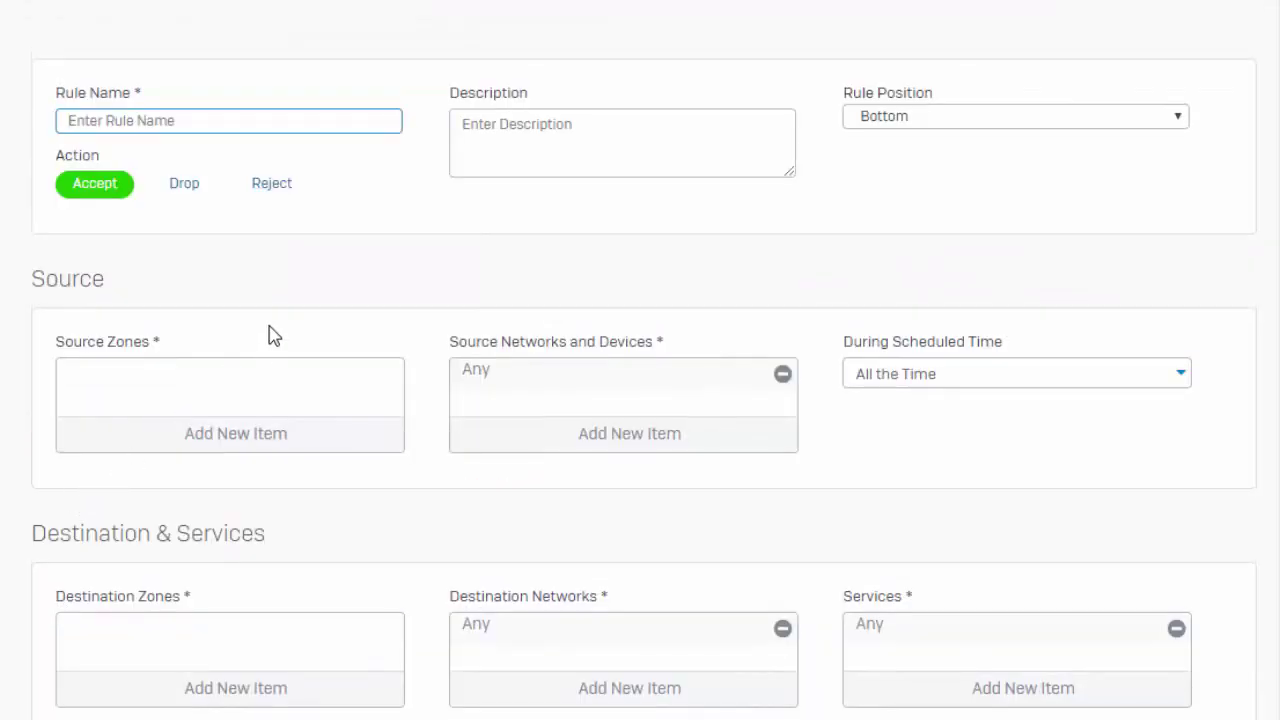
pyautogui.click(192, 432)
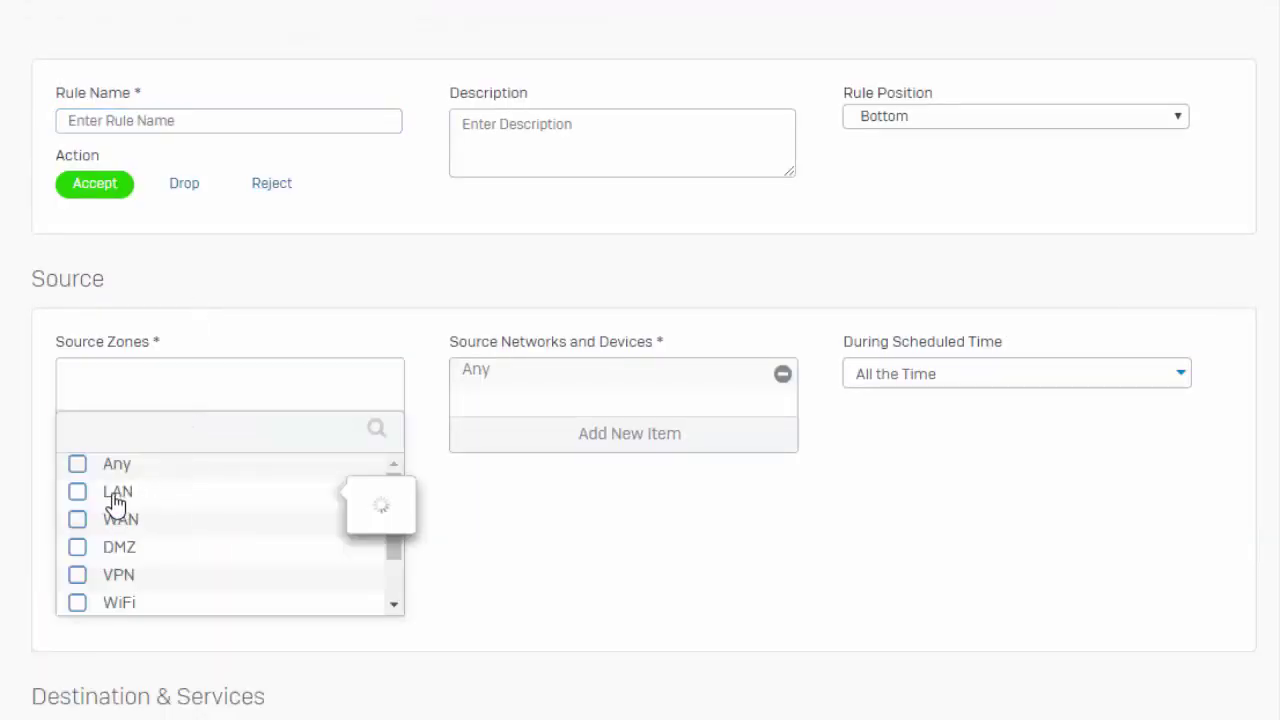
pyautogui.click(117, 503)
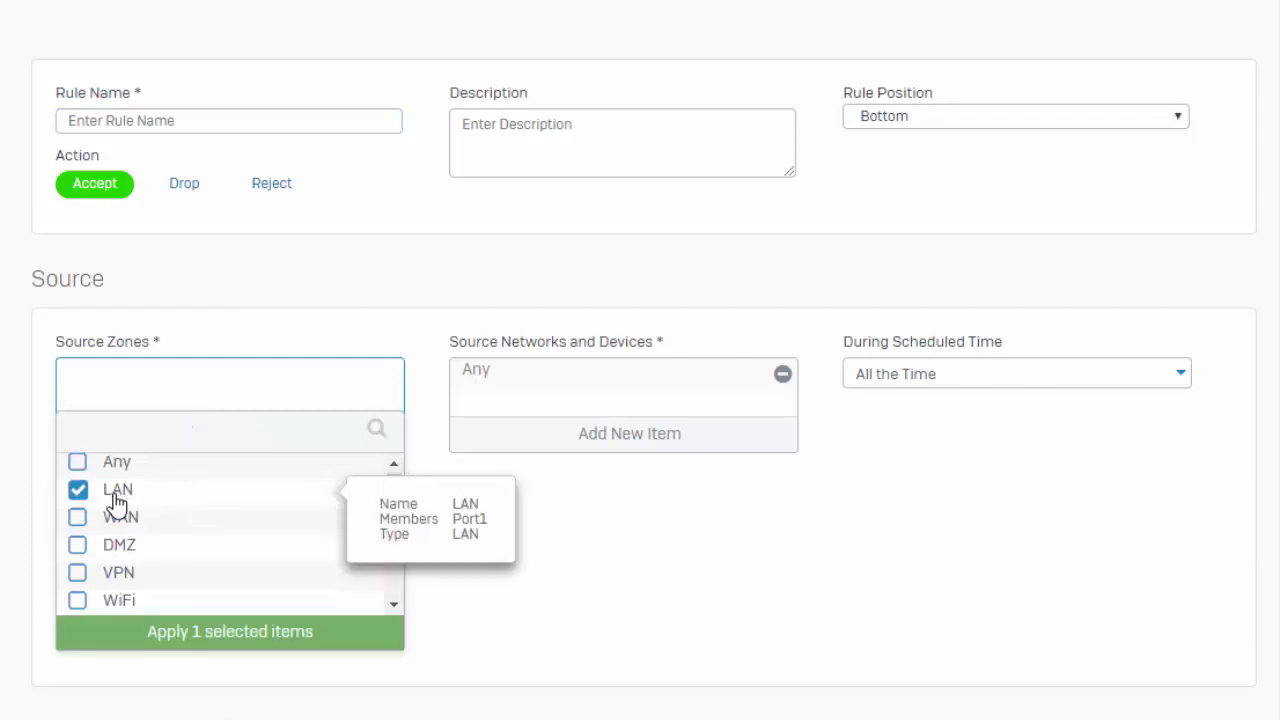
pyautogui.scroll(-2, 118, 510)
pyautogui.click(136, 598)
pyautogui.click(143, 636)
# Add INT-NET and Warehouse RED NET as source networks.
pyautogui.click(632, 436)
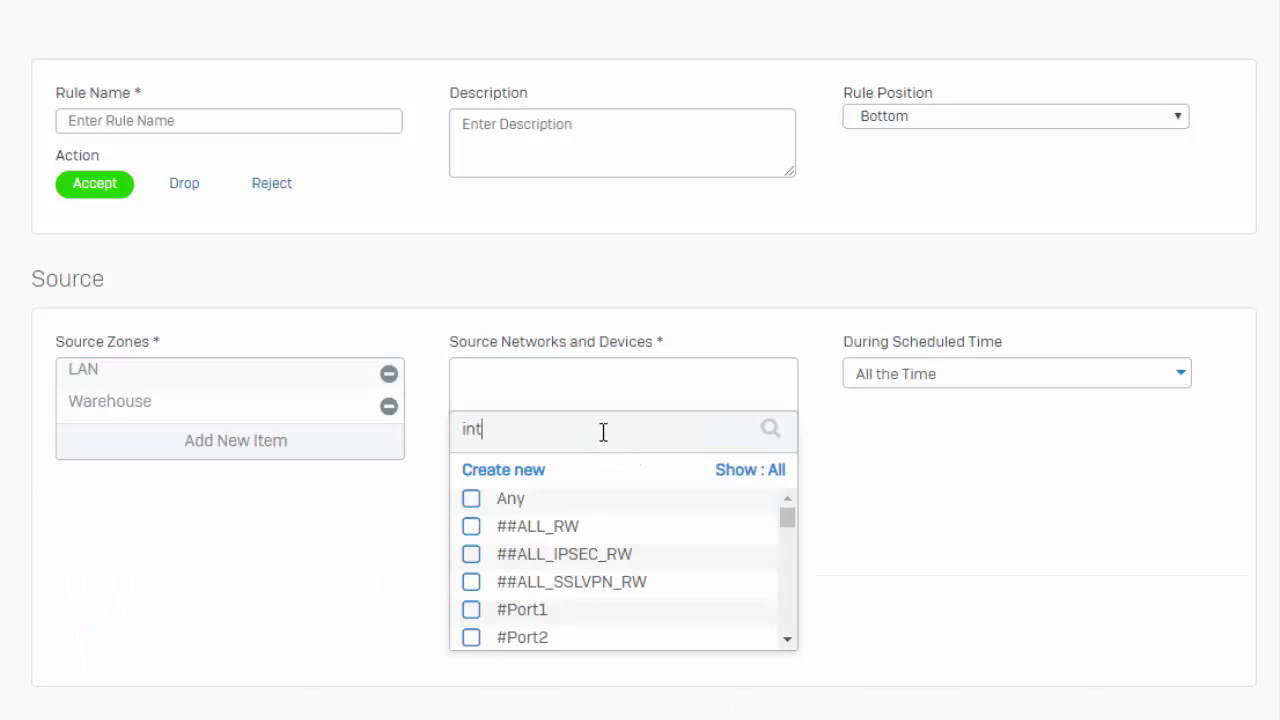
pyautogui.write('int')
pyautogui.click(547, 528)
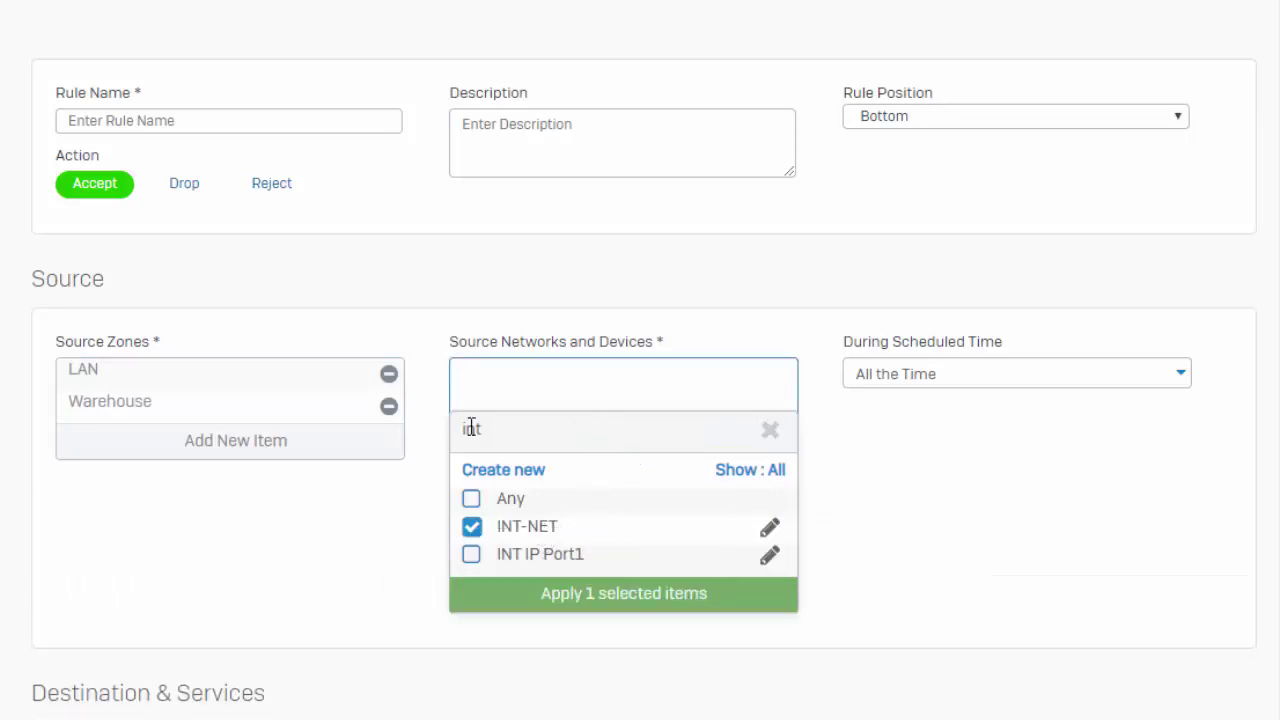
pyautogui.doubleClick(475, 434)
pyautogui.write('wa')
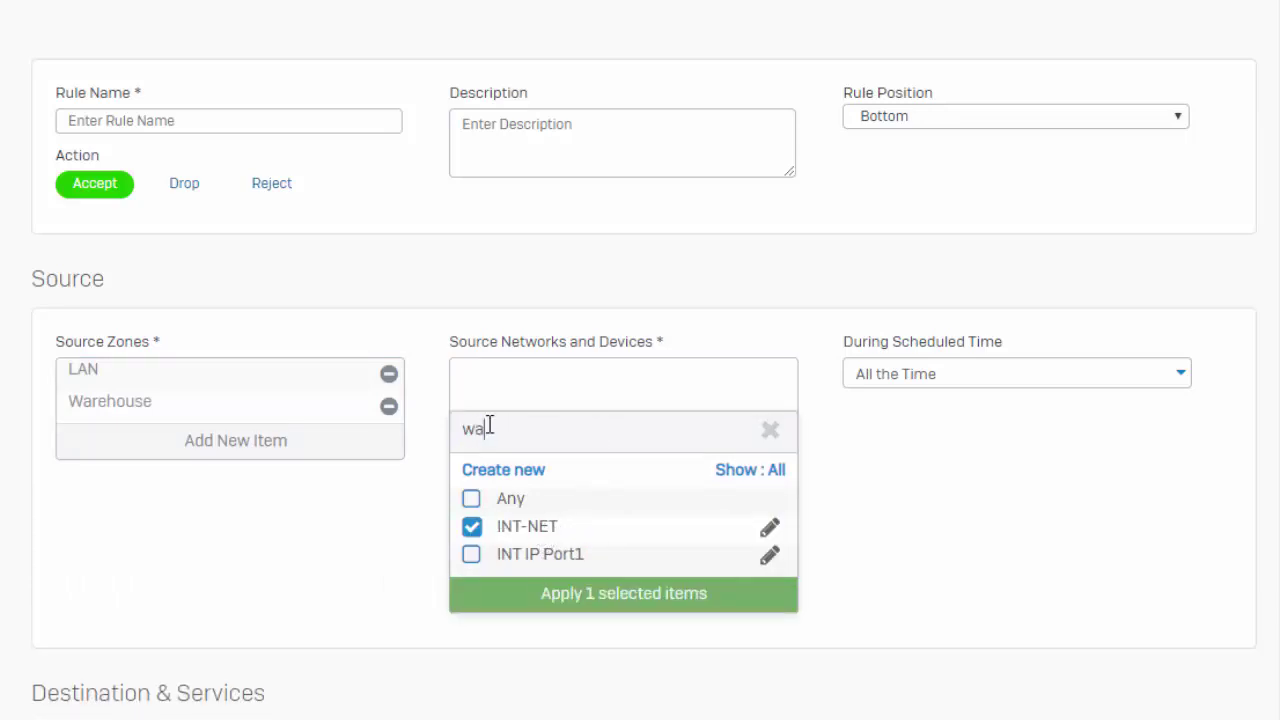
pyautogui.write('re')
pyautogui.click(545, 528)
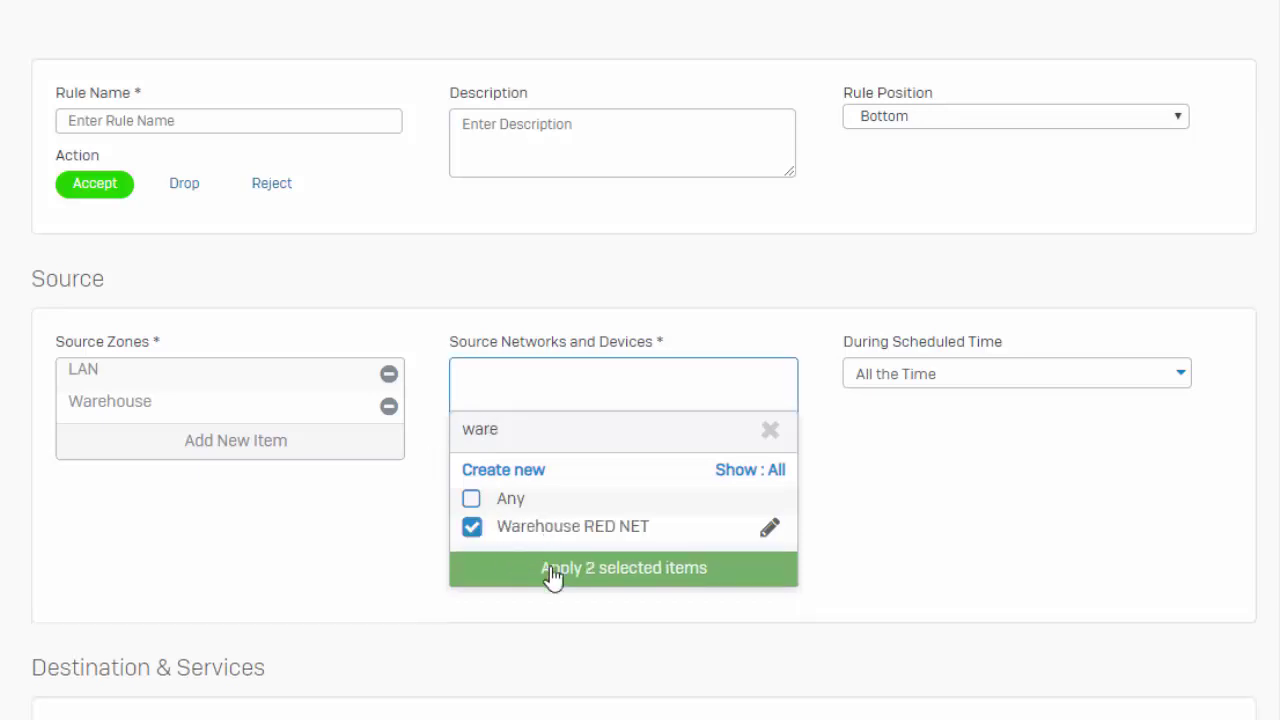
pyautogui.click(553, 570)
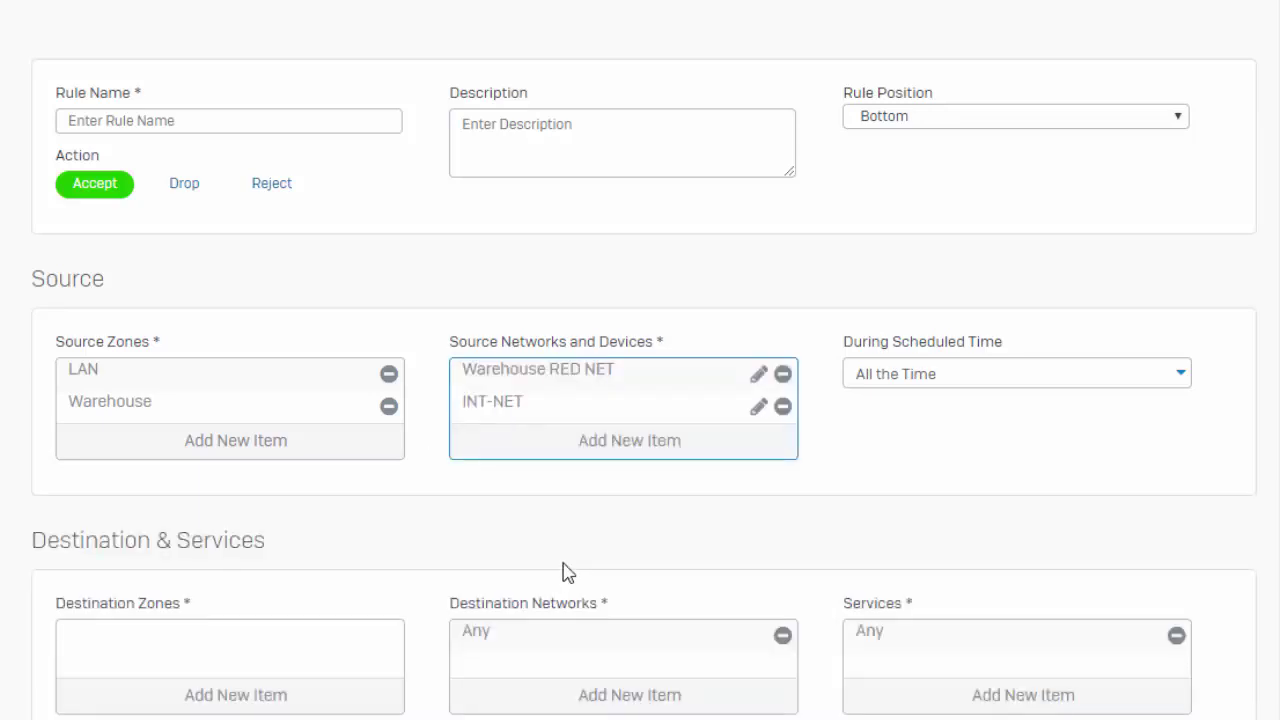
pyautogui.scroll(-4, 563, 573)
pyautogui.scroll(1, 520, 571)
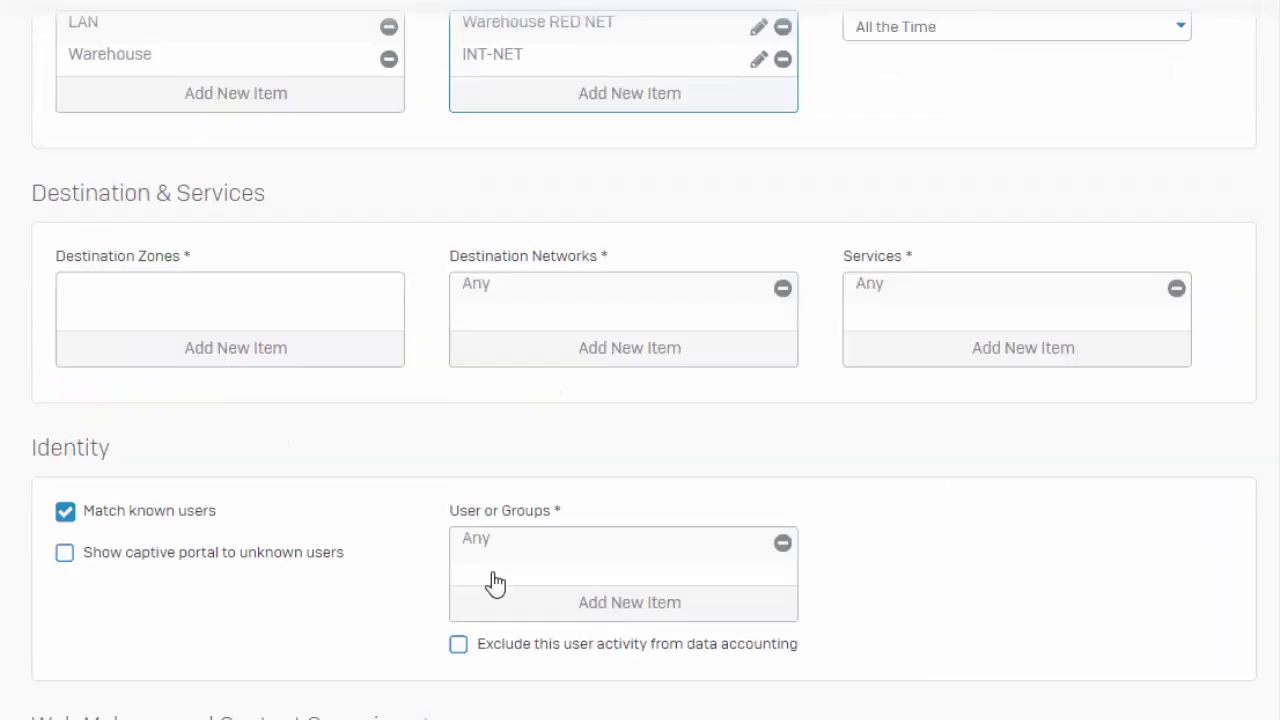
pyautogui.scroll(1, 503, 571)
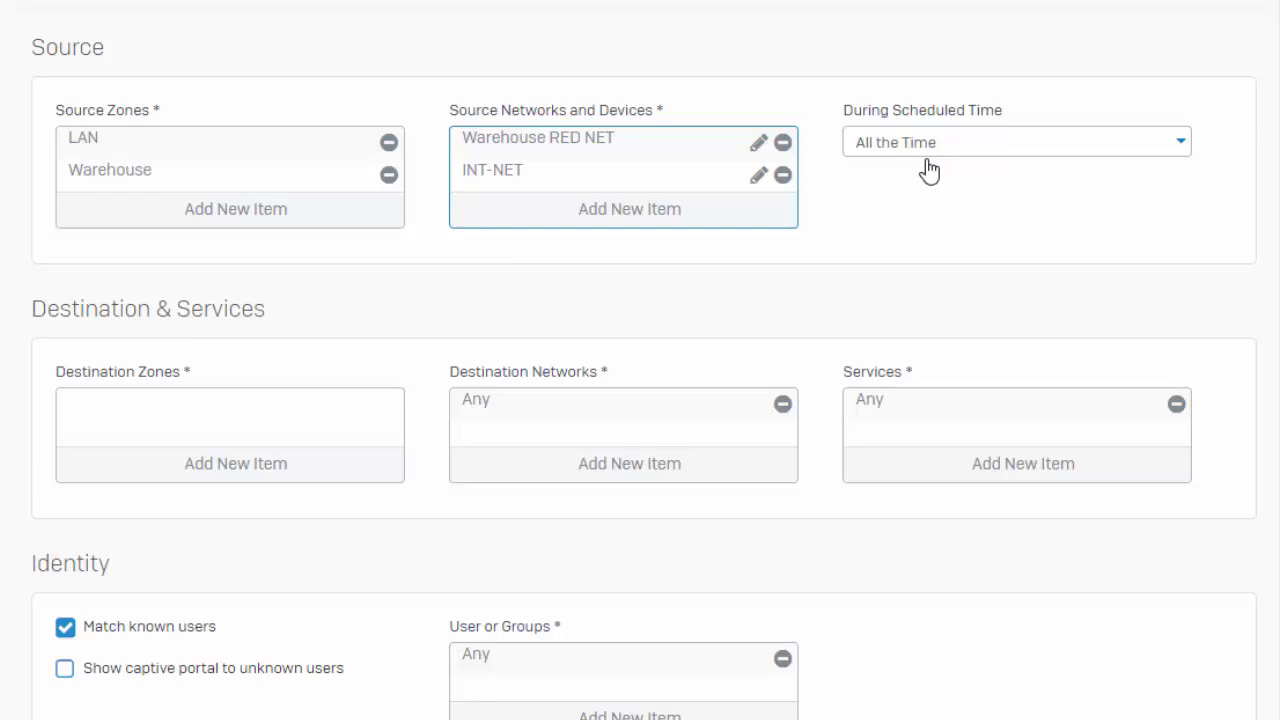
pyautogui.scroll(-1, 412, 320)
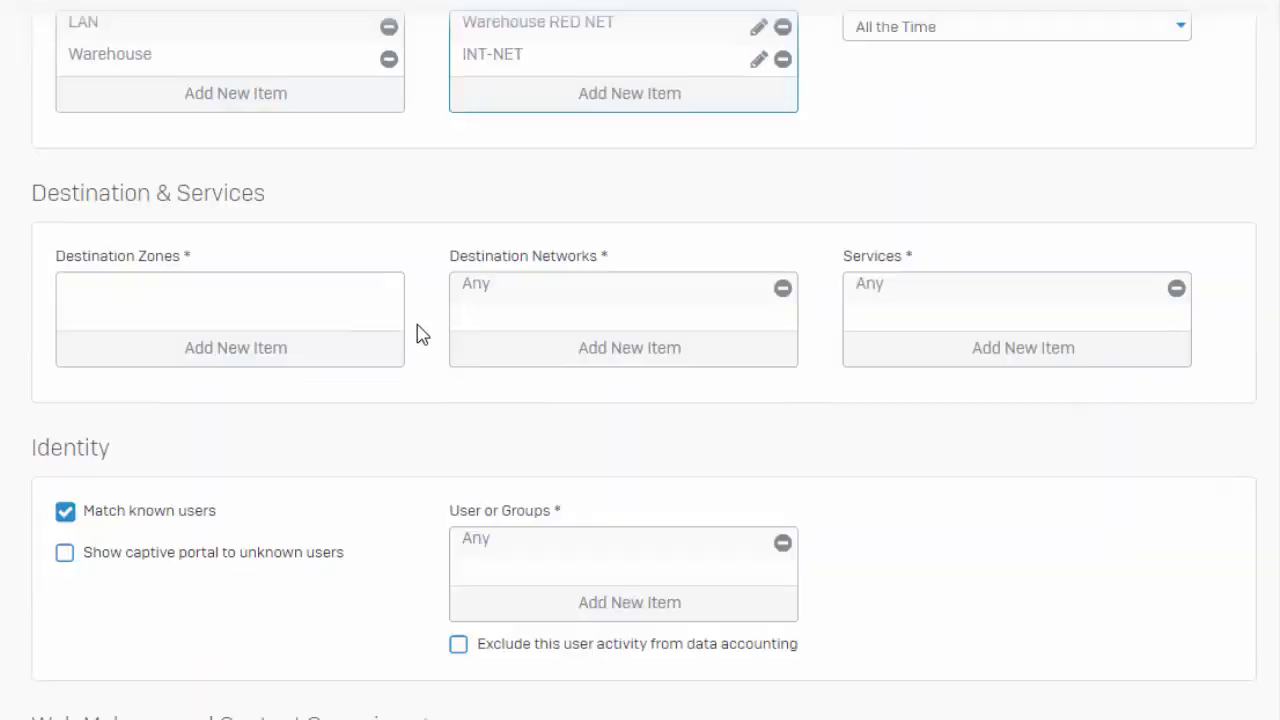
pyautogui.scroll(1, 418, 335)
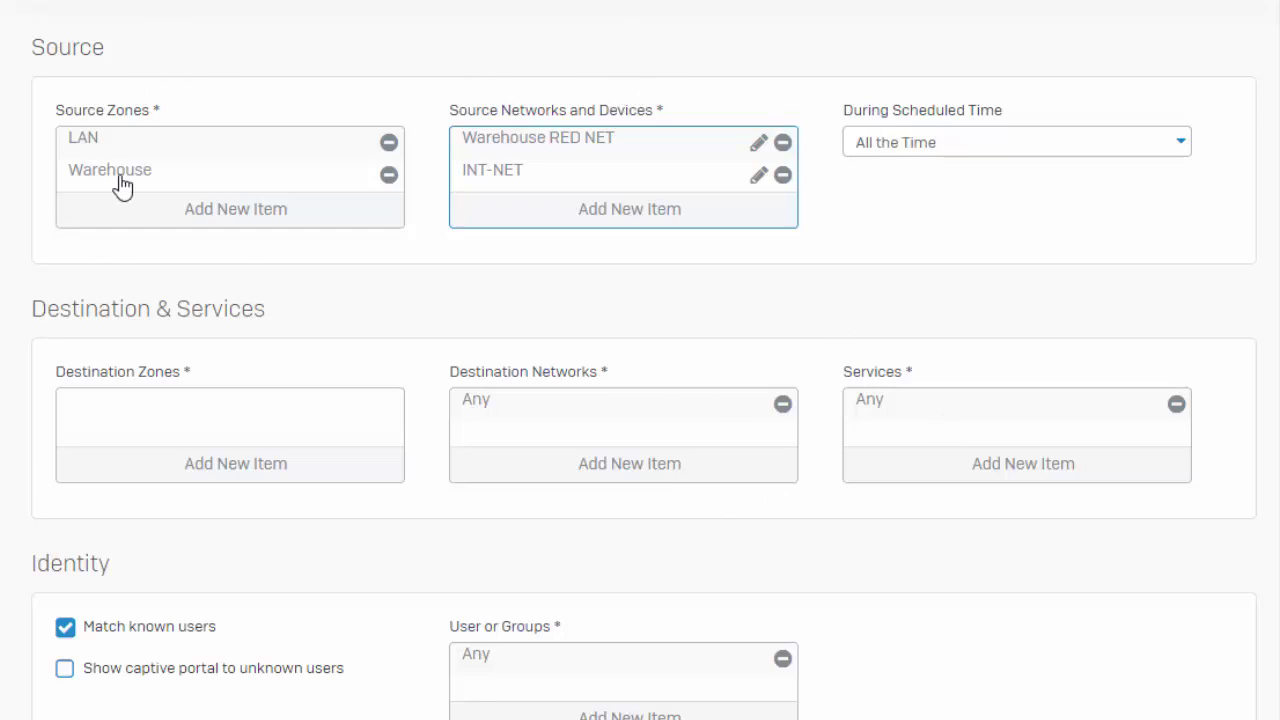
# Set WAN as the destination zone and remove Any from the destination networks.
pyautogui.click(185, 468)
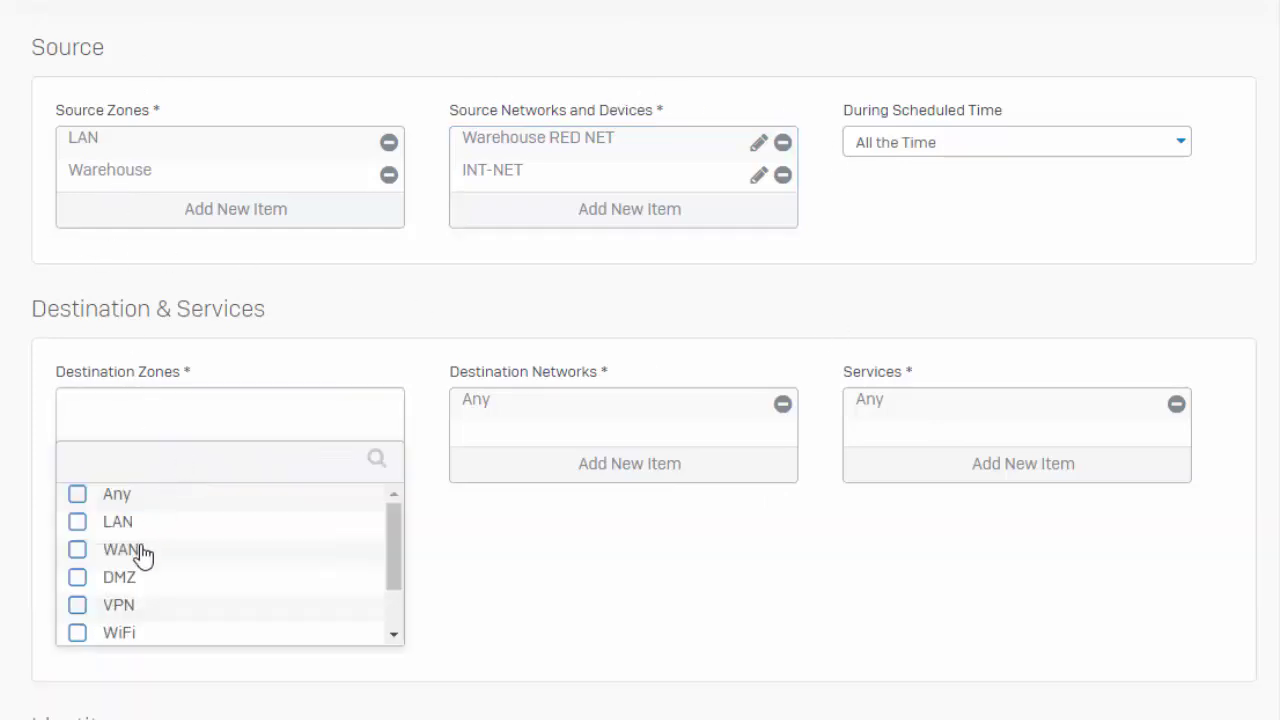
pyautogui.click(118, 552)
pyautogui.click(243, 680)
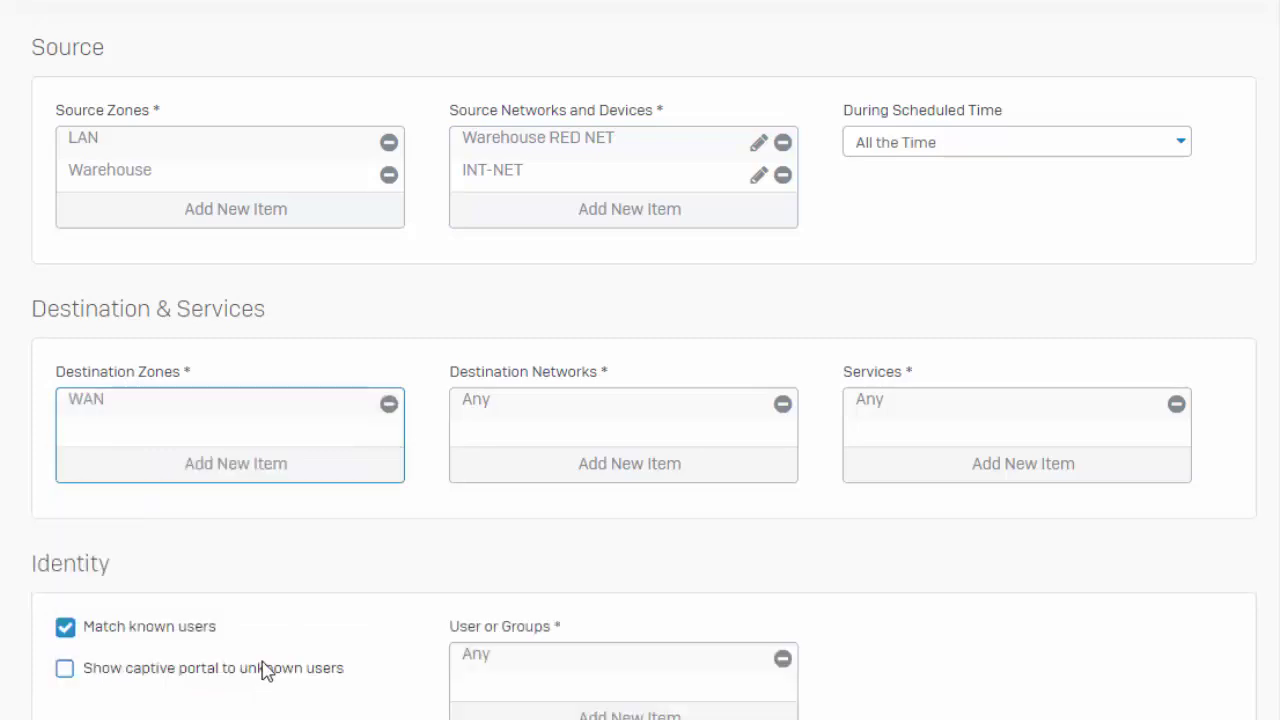
pyautogui.scroll(-1, 714, 509)
pyautogui.click(784, 392)
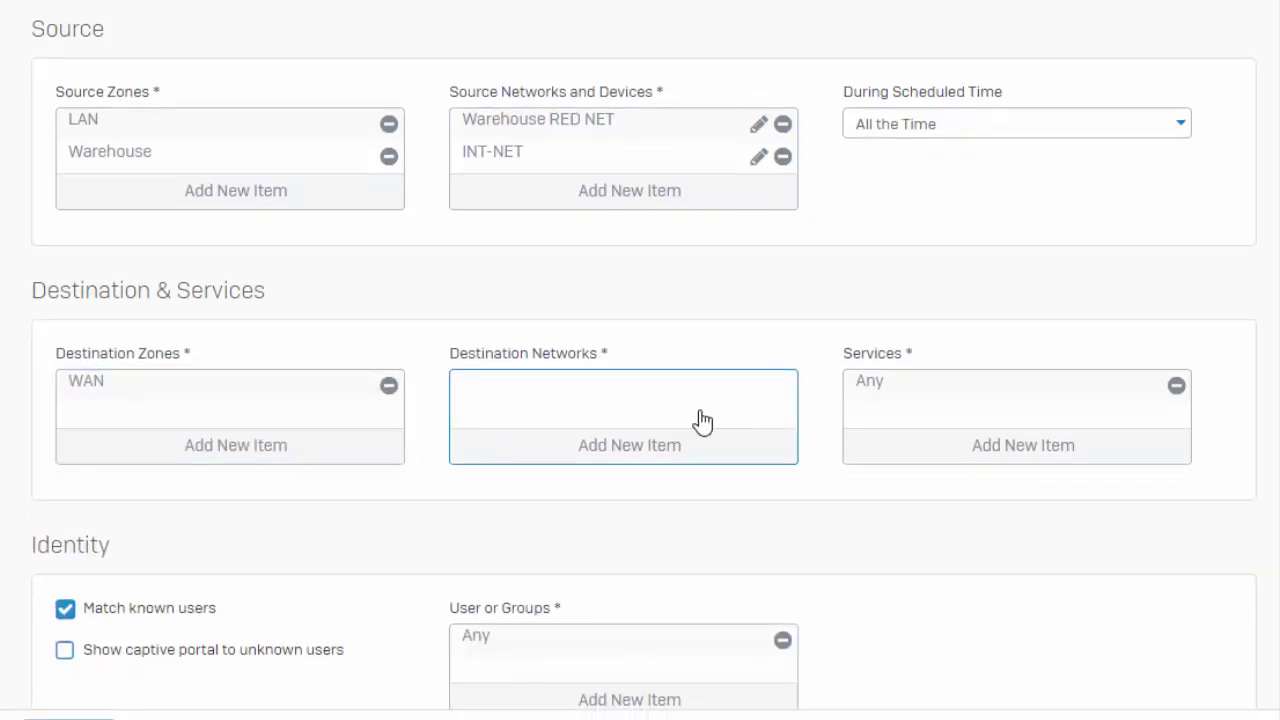
# Add the Antarctica Continent country group as a destination network.
pyautogui.click(626, 450)
pyautogui.click(738, 483)
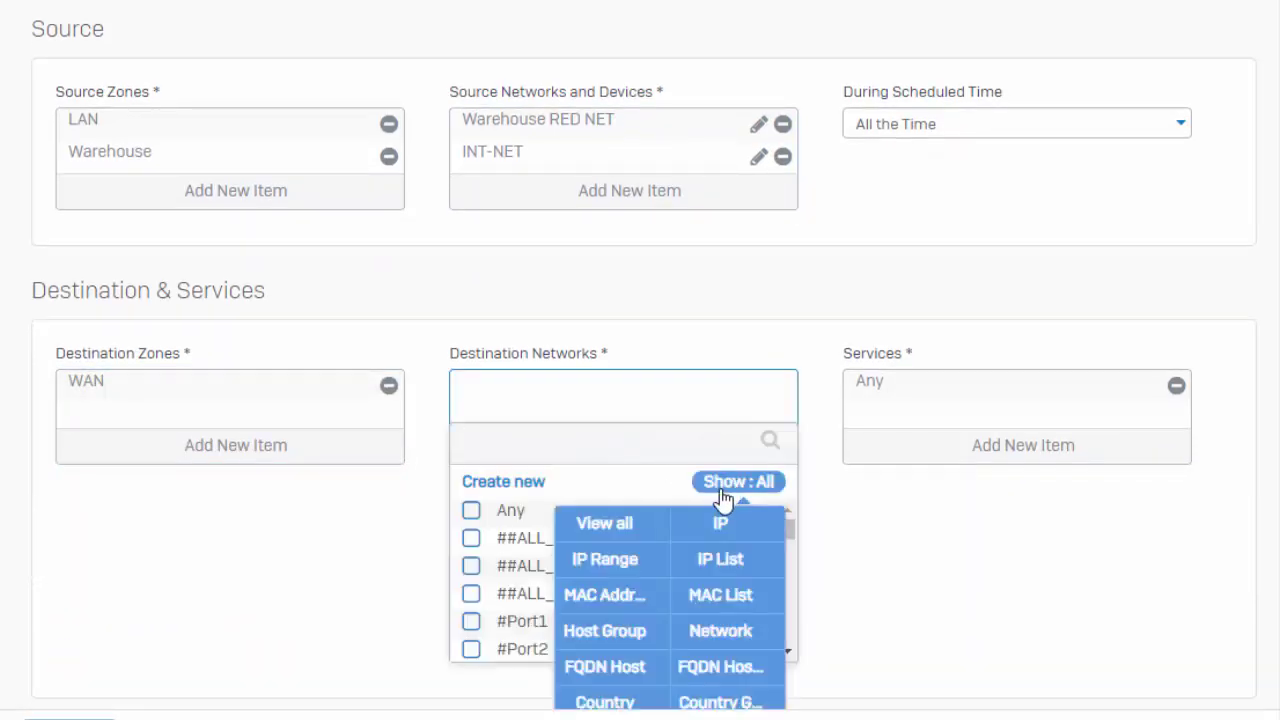
pyautogui.scroll(-1, 729, 690)
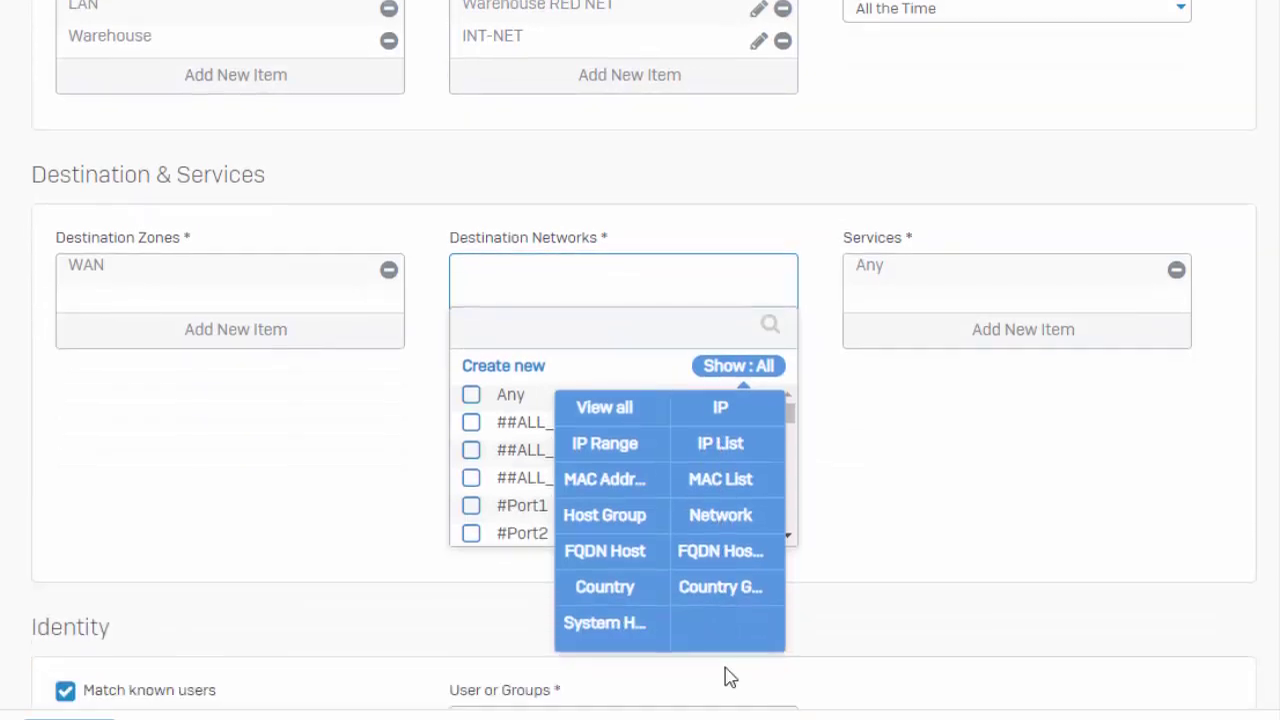
pyautogui.click(743, 600)
pyautogui.moveTo(663, 443)
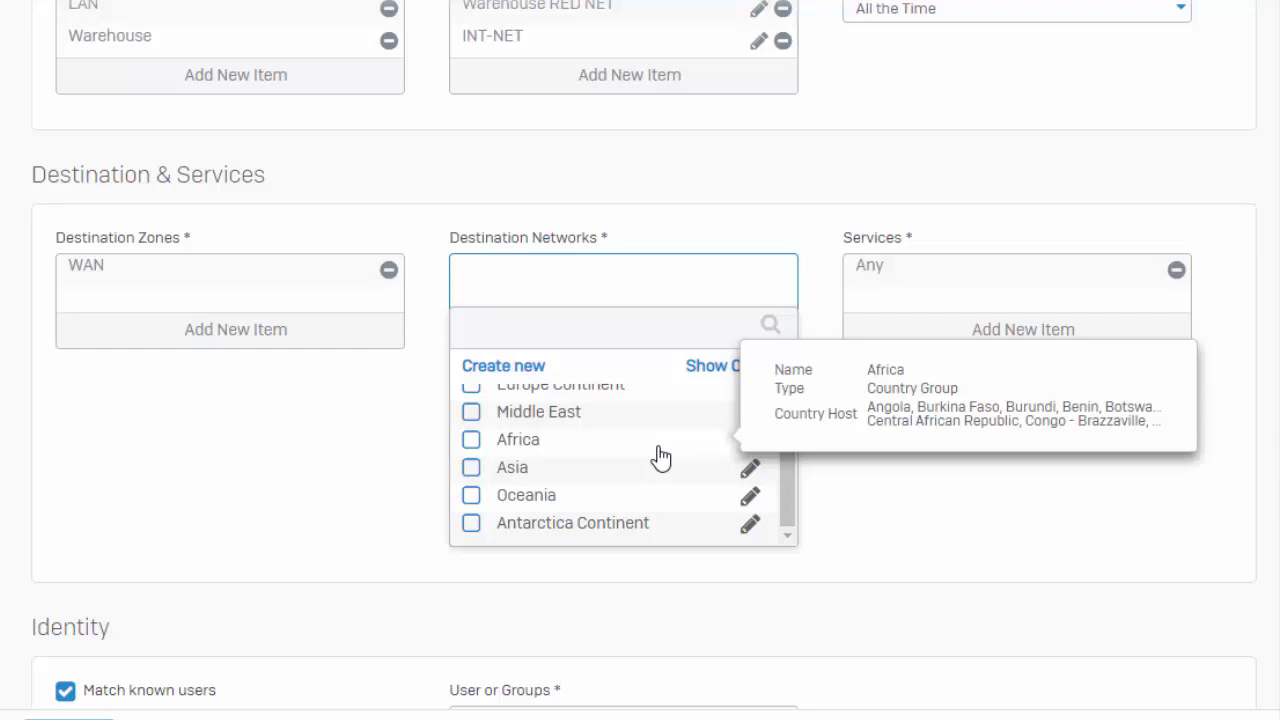
pyautogui.click(638, 533)
pyautogui.click(626, 574)
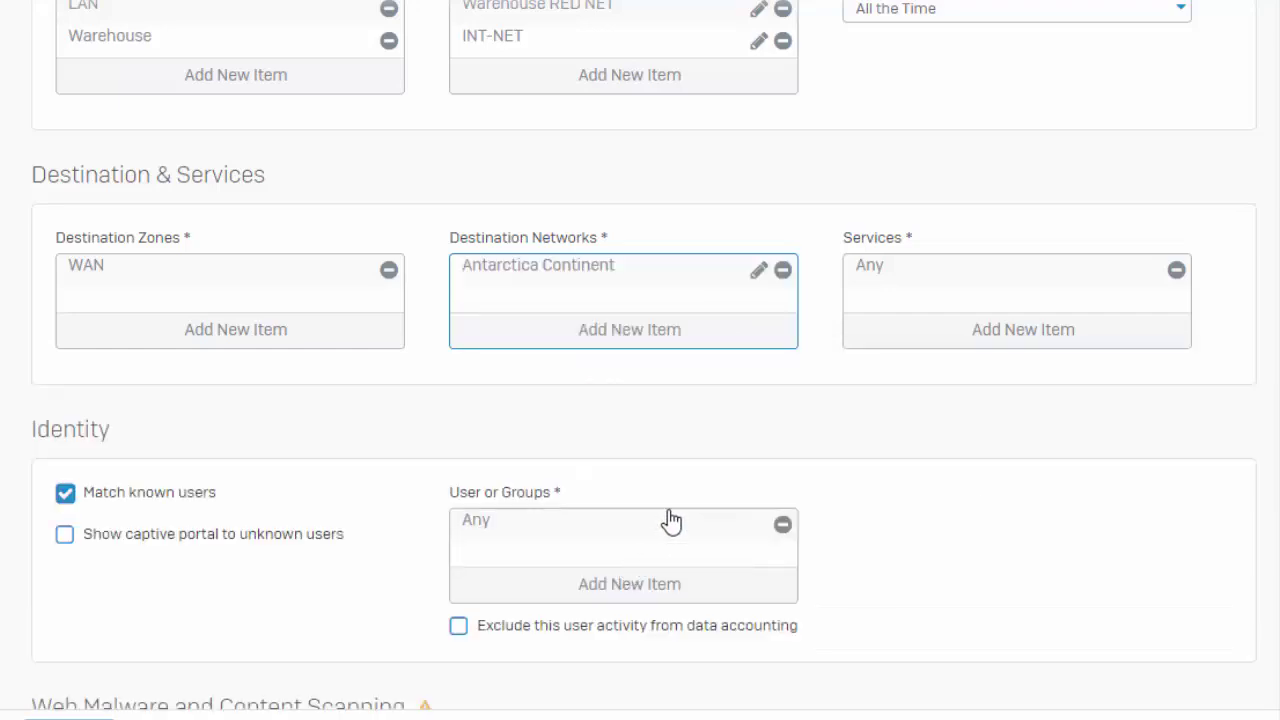
# Add the country Zimbabwe as a destination network and turn off Match known users.
pyautogui.click(607, 338)
pyautogui.click(745, 372)
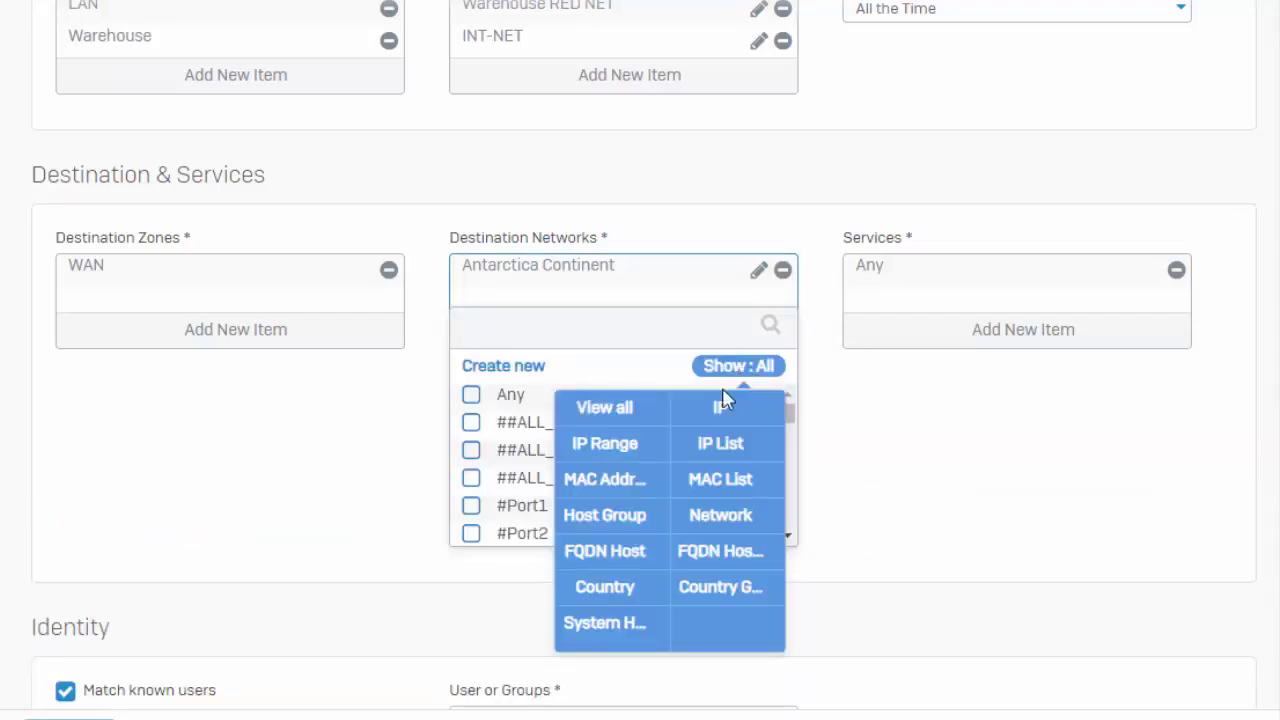
pyautogui.click(620, 590)
pyautogui.moveTo(791, 417); pyautogui.dragTo(791, 523)
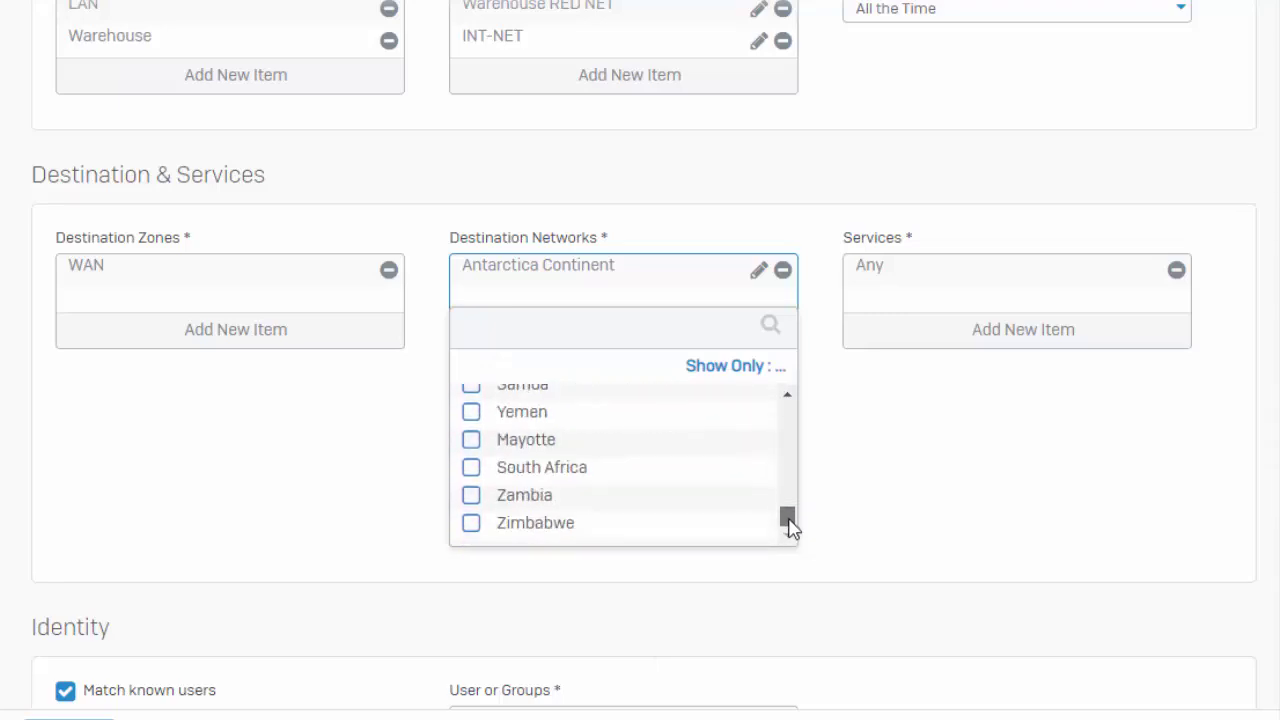
pyautogui.click(545, 528)
pyautogui.click(617, 568)
pyautogui.click(163, 618)
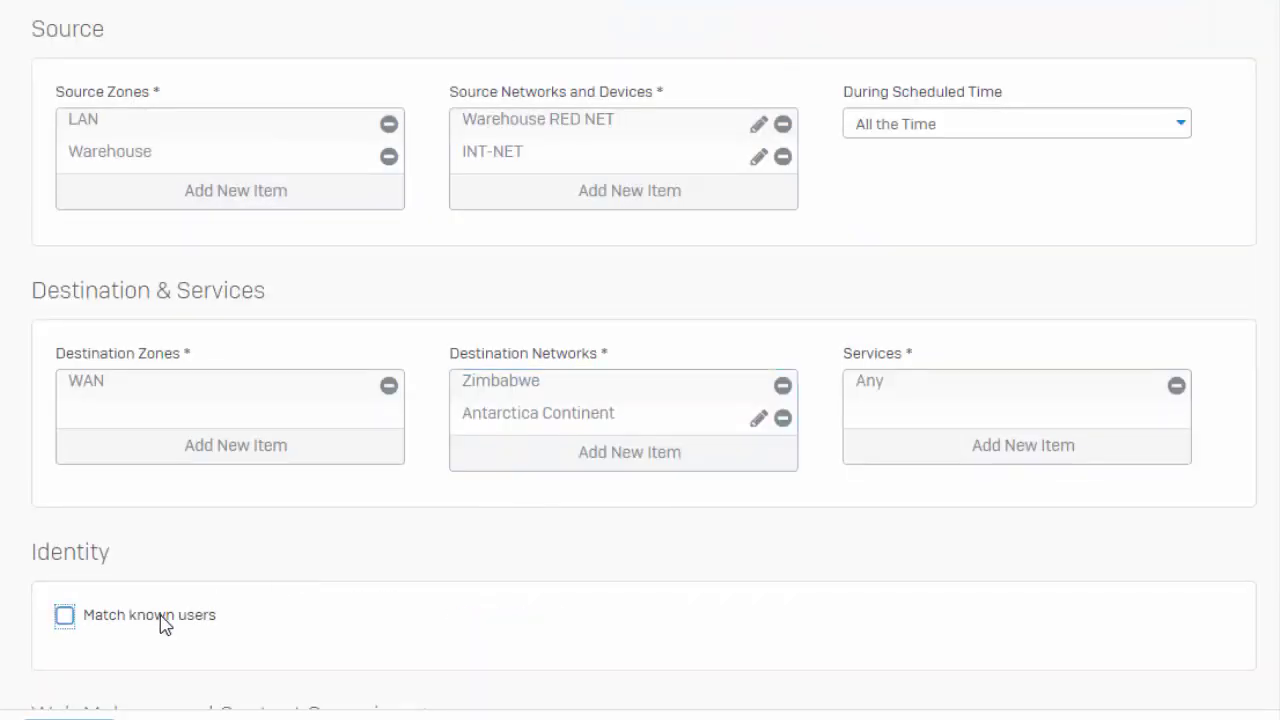
# Name the rule 'LAN > GeoIP > WAN' and switch its action to Drop.
pyautogui.scroll(3, 188, 605)
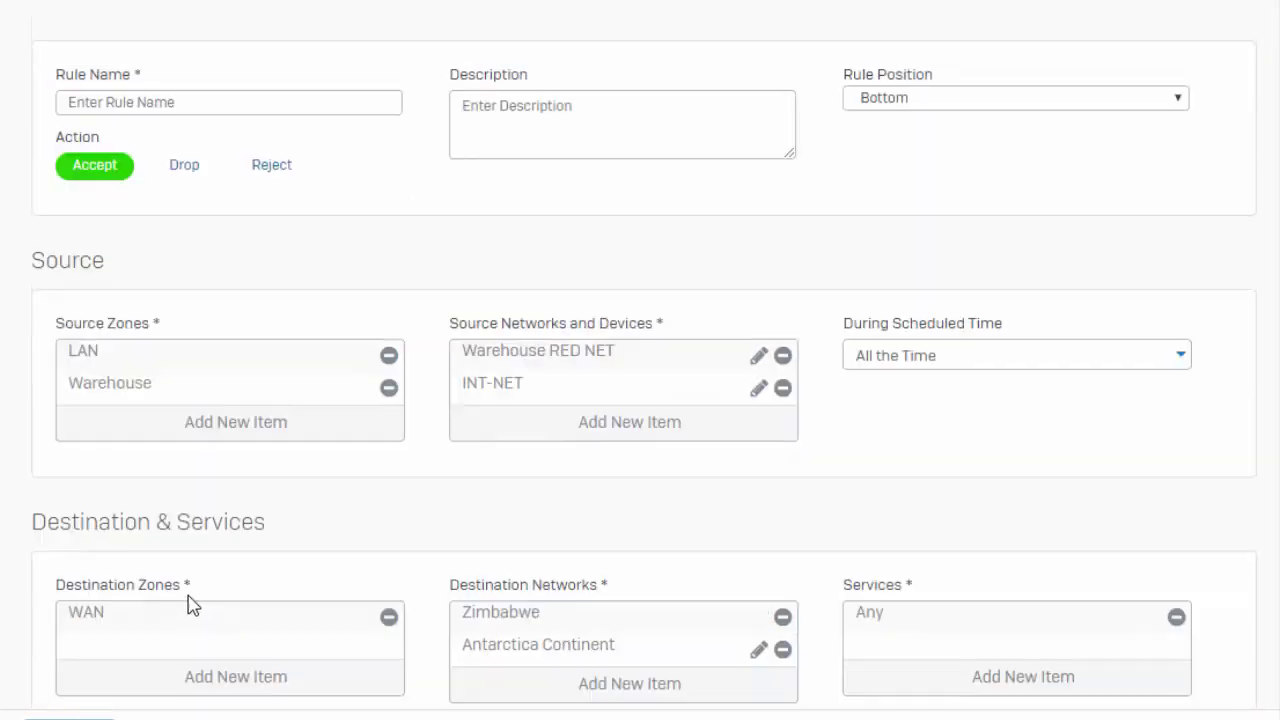
pyautogui.doubleClick(132, 101)
pyautogui.click(114, 104)
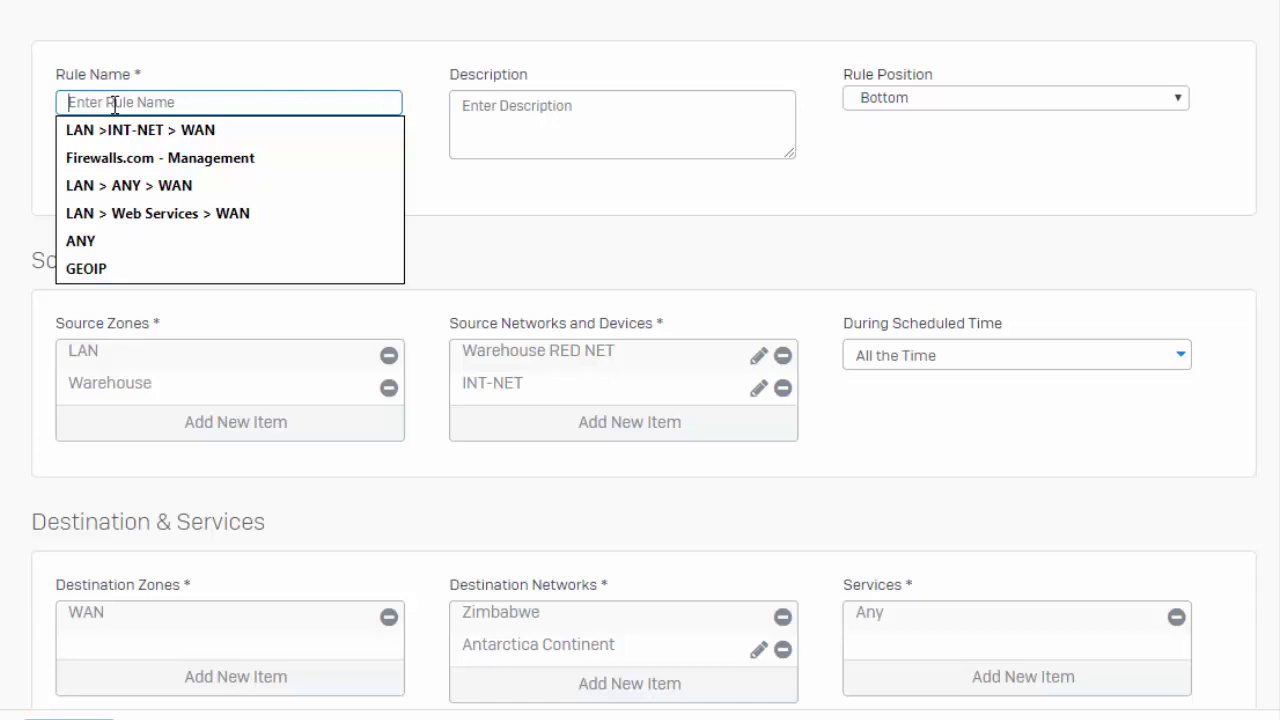
pyautogui.write('LAN > GeoIP > WAN')
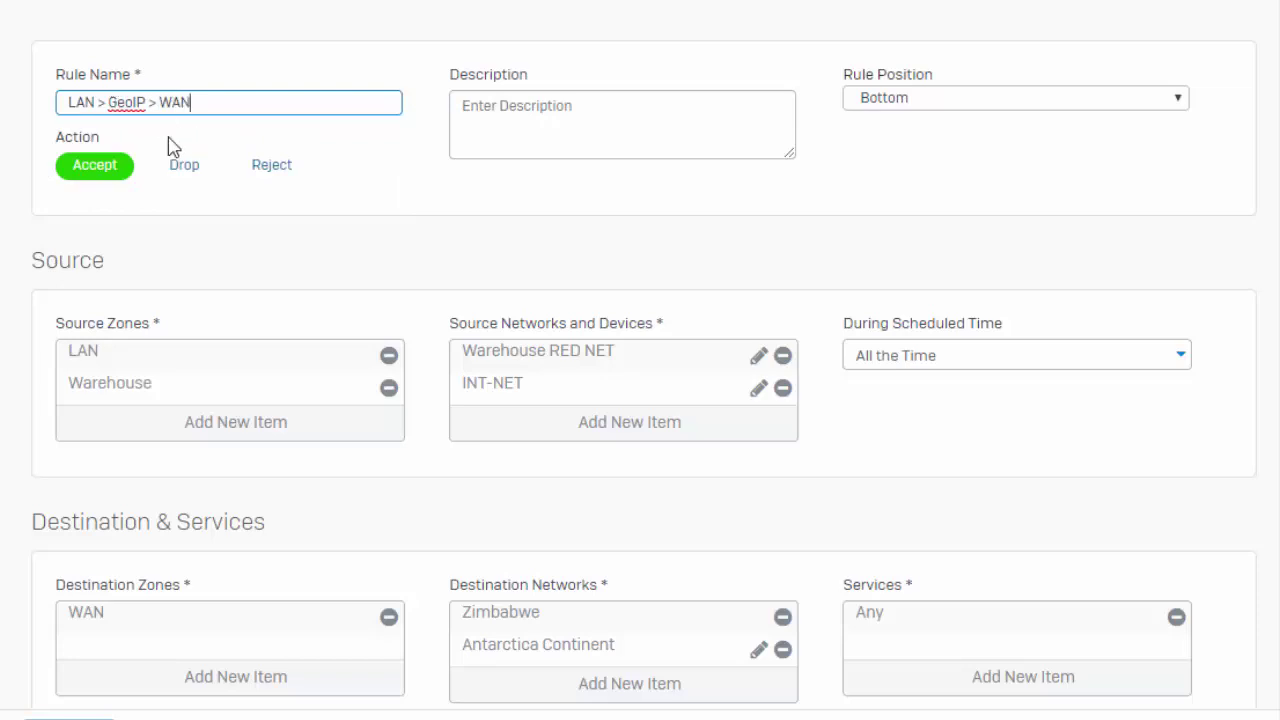
pyautogui.click(188, 167)
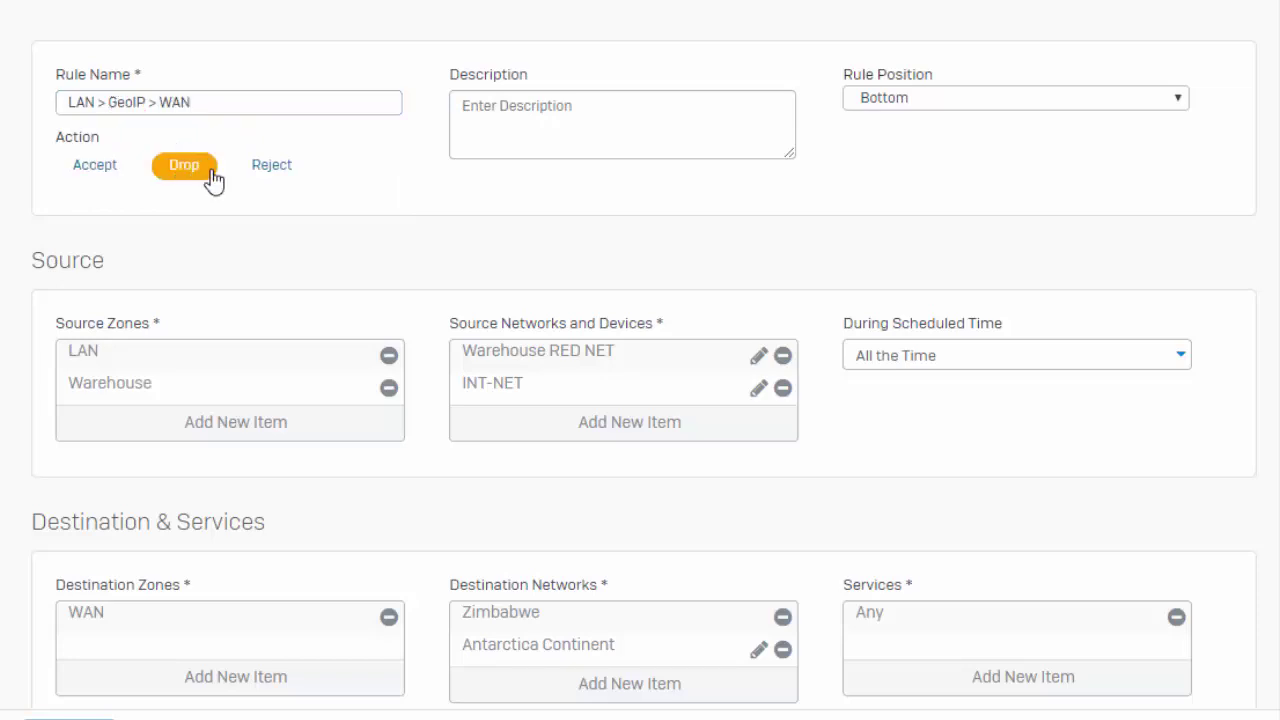
pyautogui.scroll(-2, 213, 183)
pyautogui.scroll(-2, 205, 190)
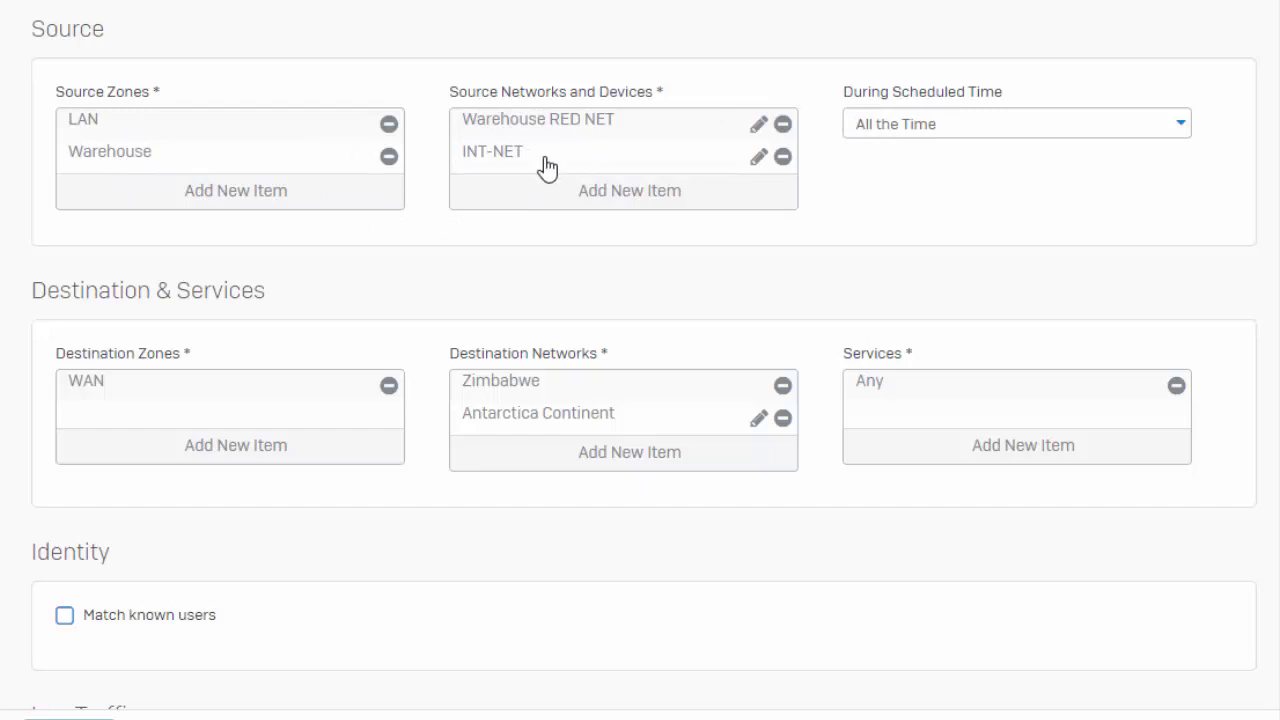
pyautogui.moveTo(530, 166)
pyautogui.scroll(-1, 226, 271)
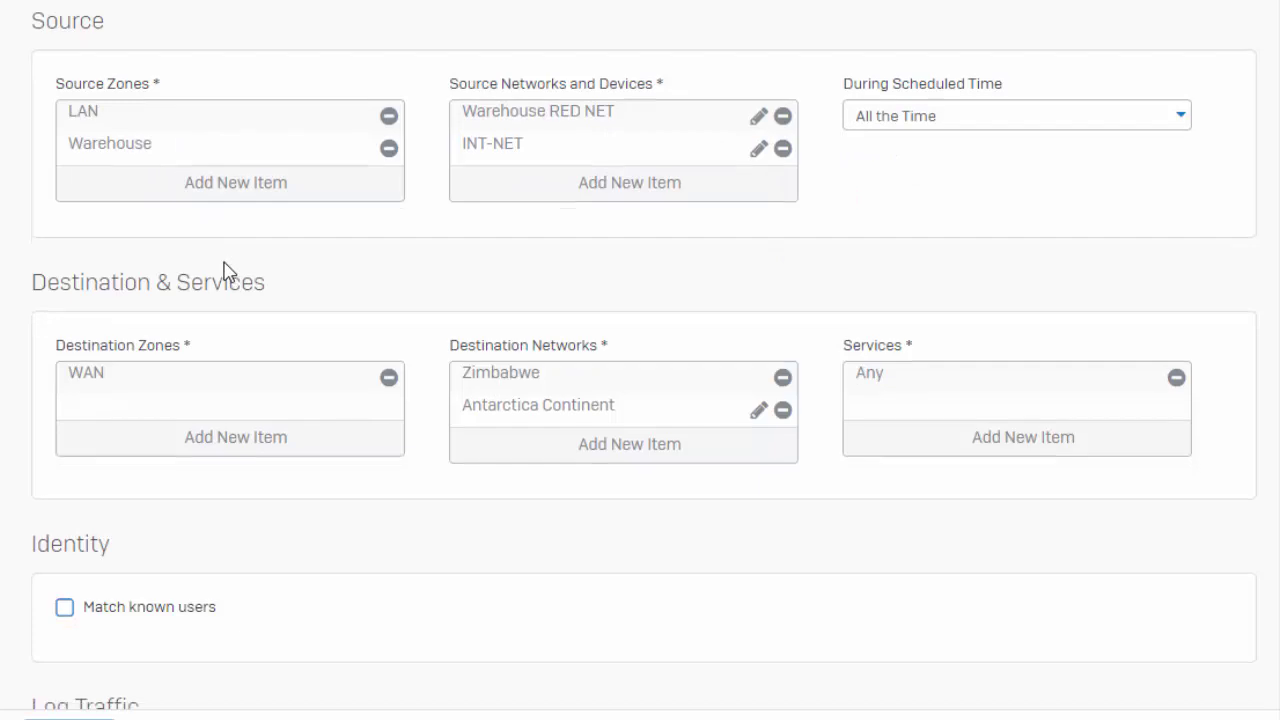
pyautogui.moveTo(133, 283)
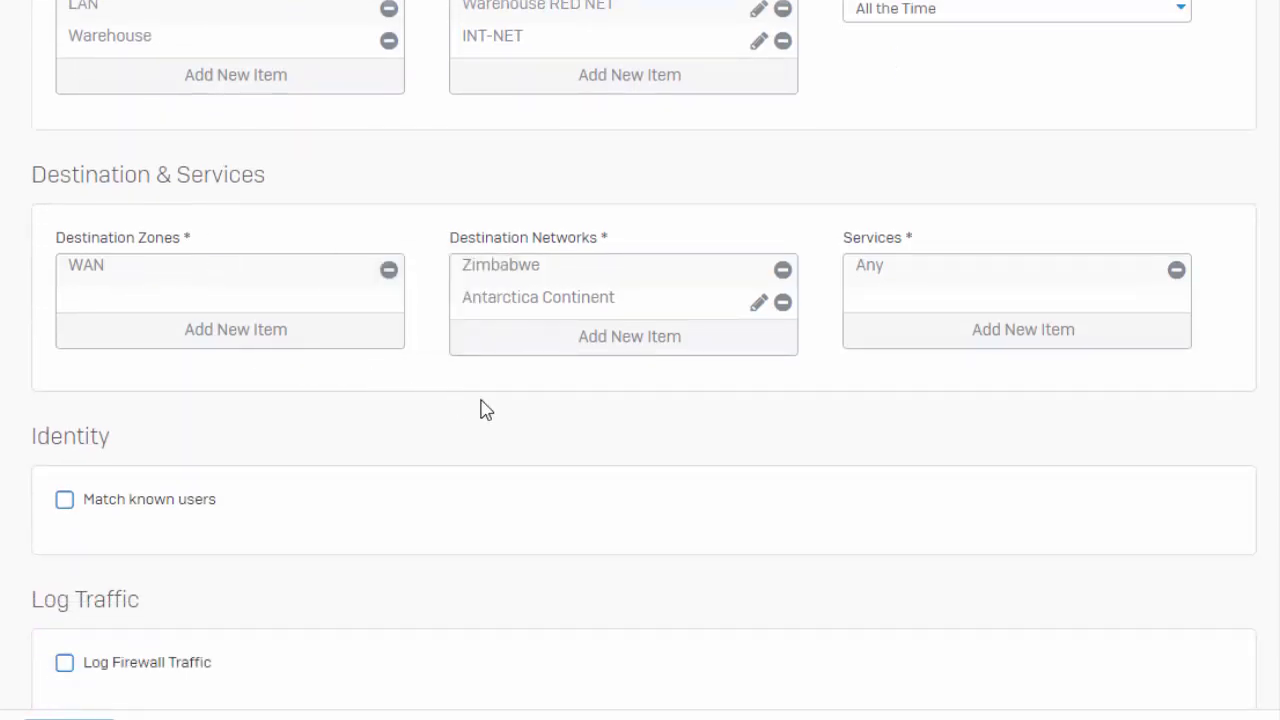
pyautogui.moveTo(498, 315)
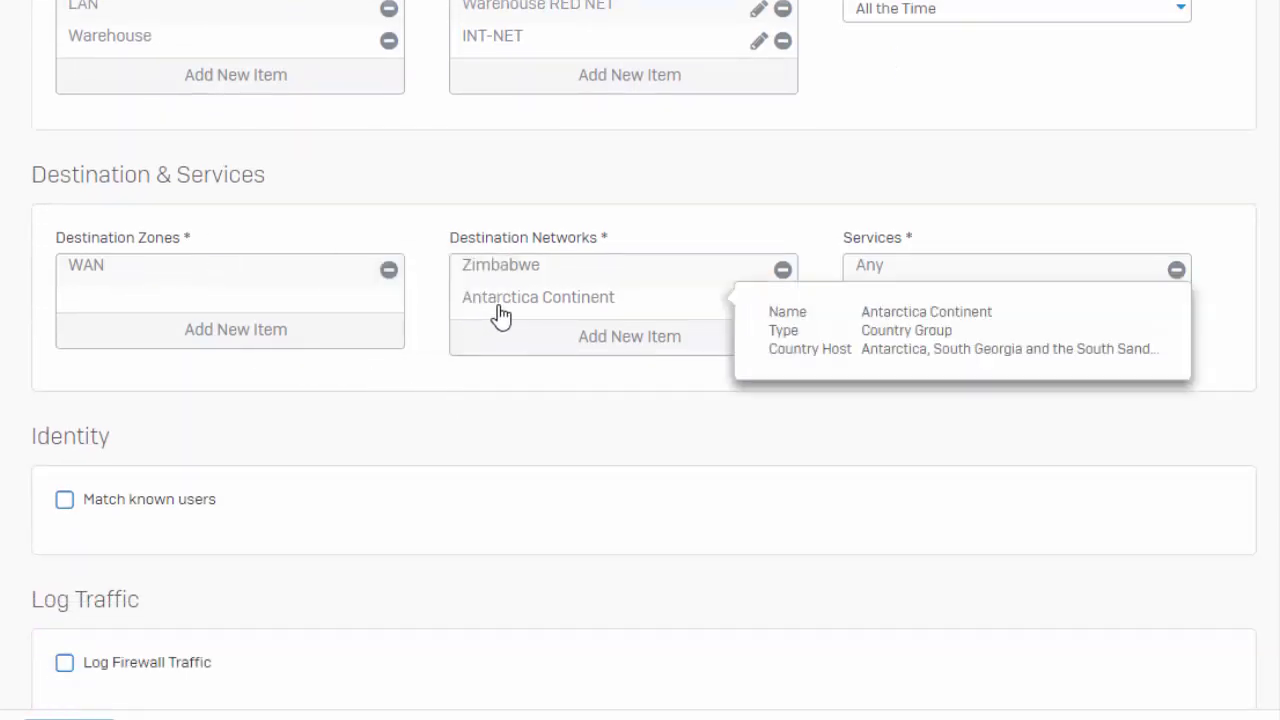
pyautogui.moveTo(551, 282)
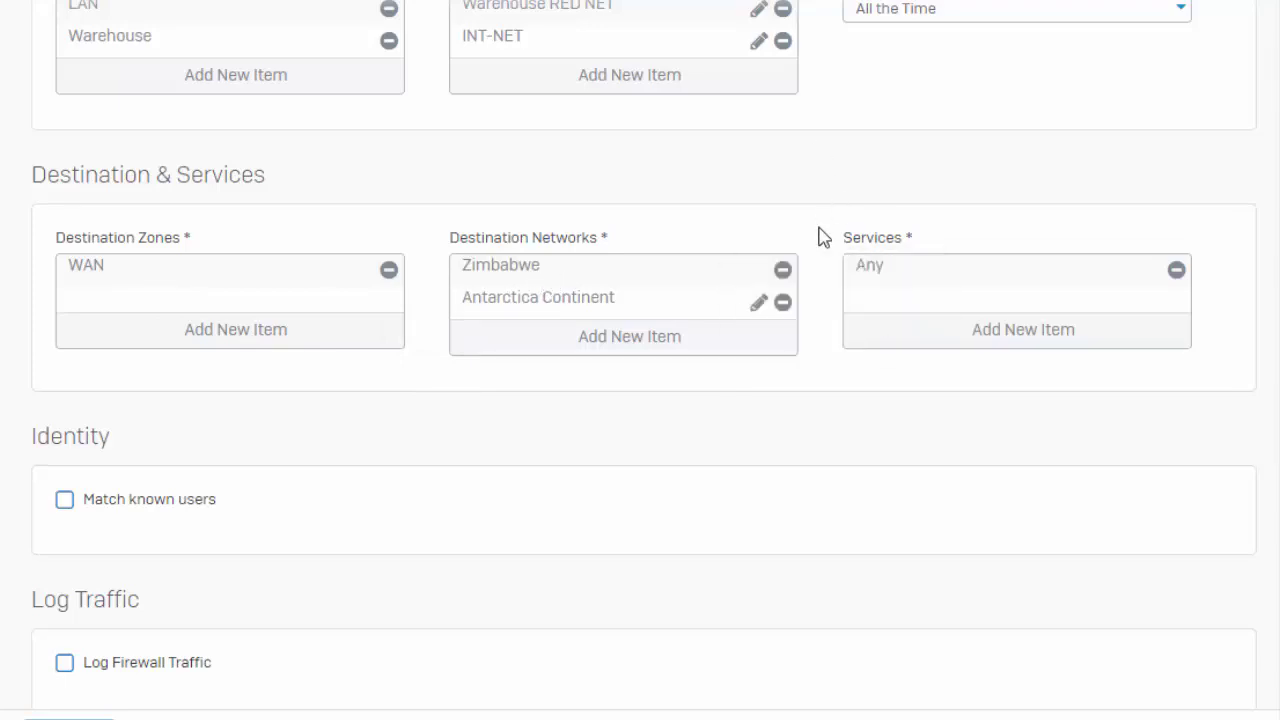
pyautogui.moveTo(618, 276)
pyautogui.scroll(-1, 471, 397)
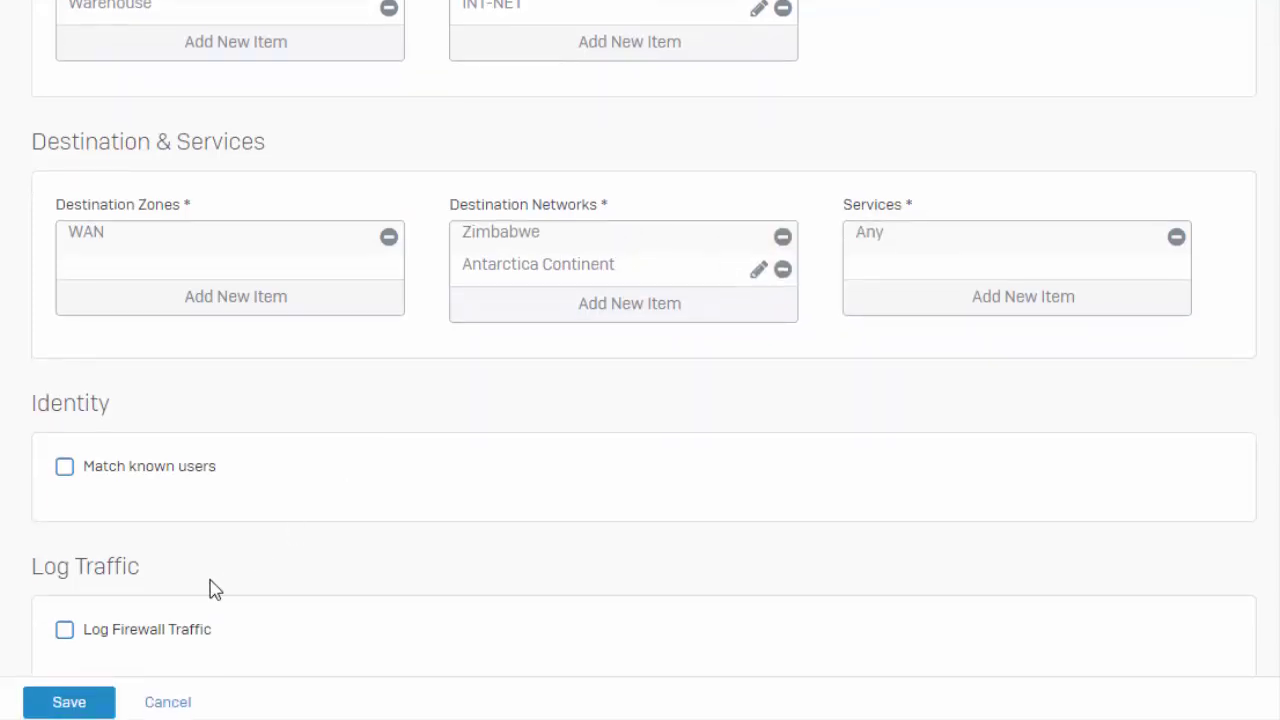
# Save the LAN > GeoIP > WAN rule and move rule 27 to the top of the list.
pyautogui.click(78, 702)
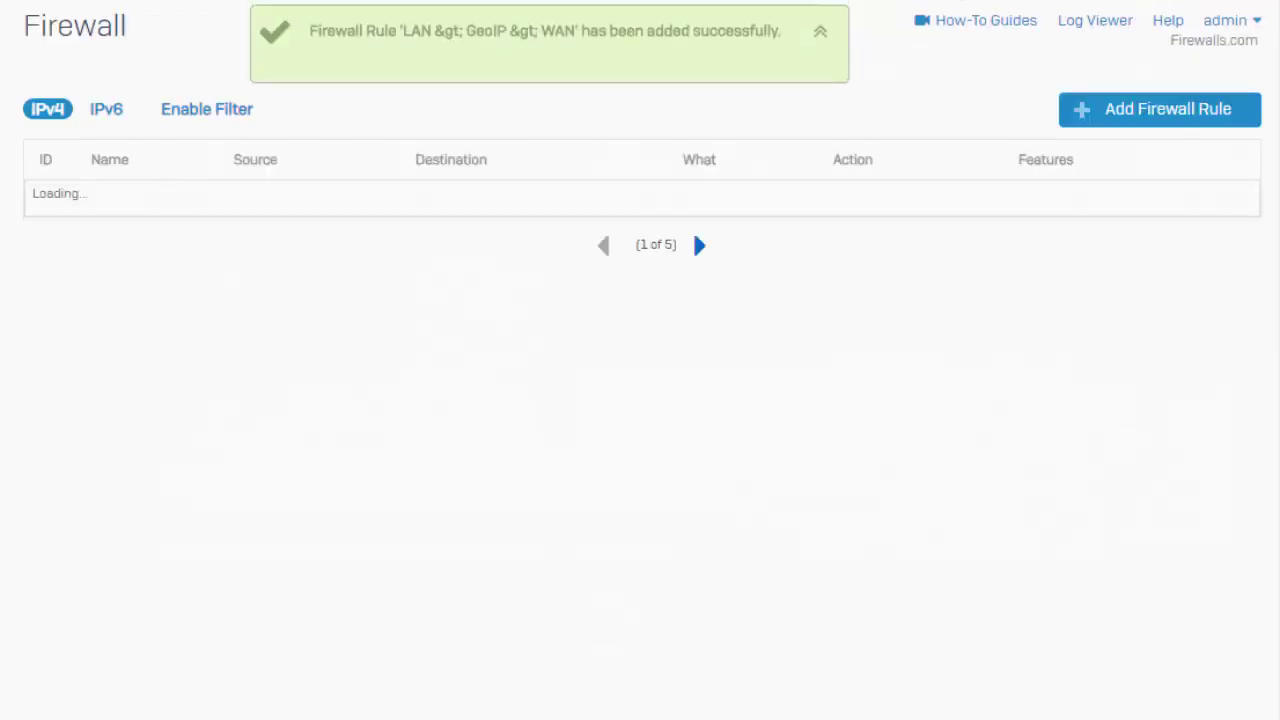
pyautogui.scroll(-10, 200, 660)
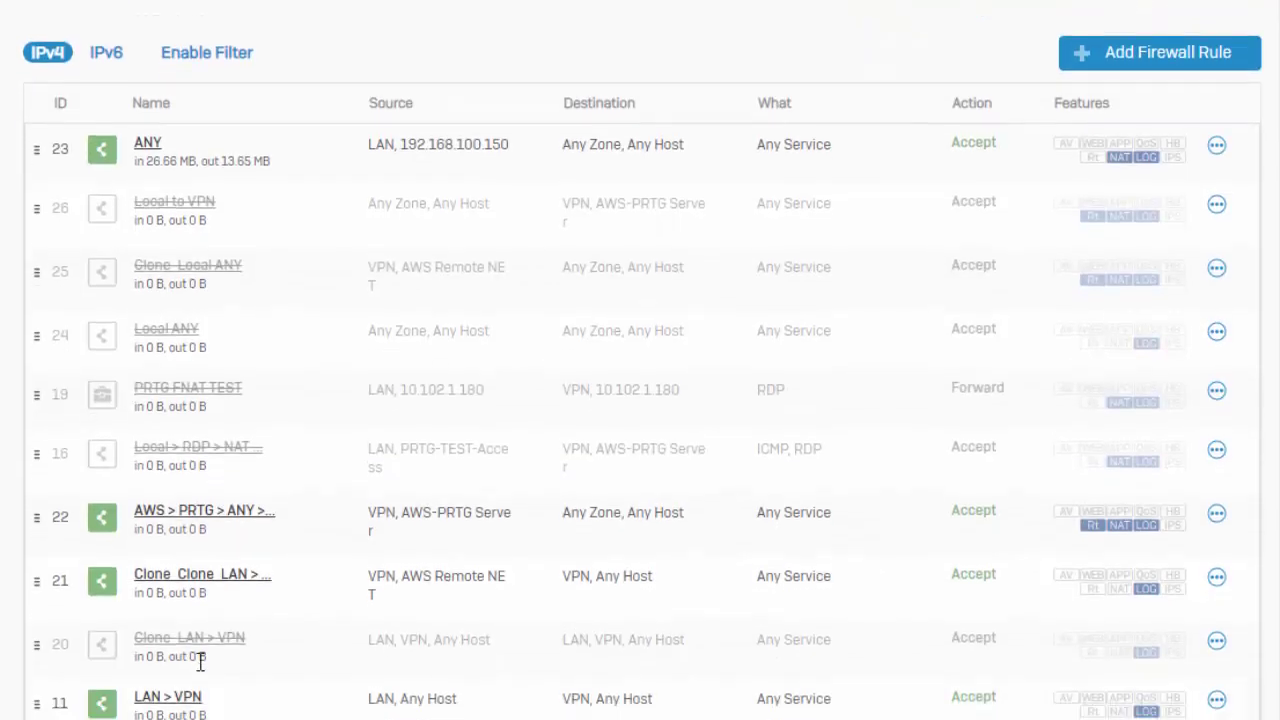
pyautogui.scroll(-5, 200, 617)
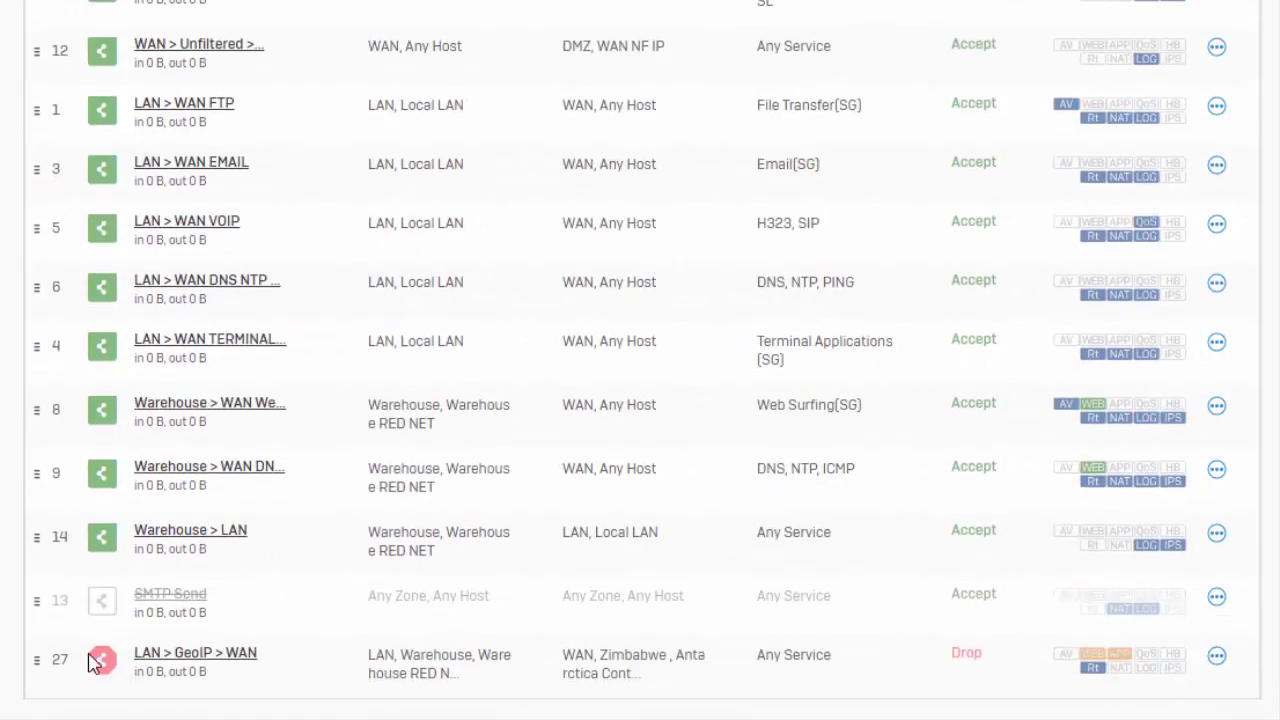
pyautogui.moveTo(36, 663); pyautogui.dragTo(36, 91)
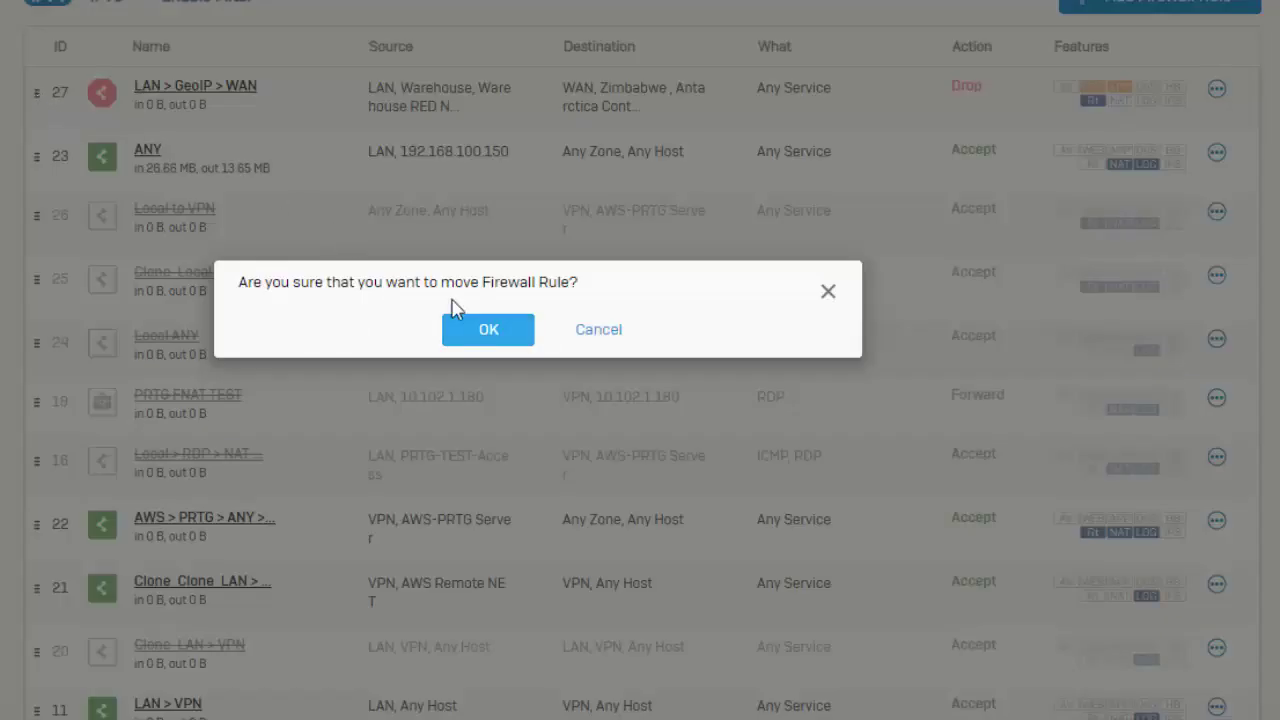
pyautogui.click(487, 329)
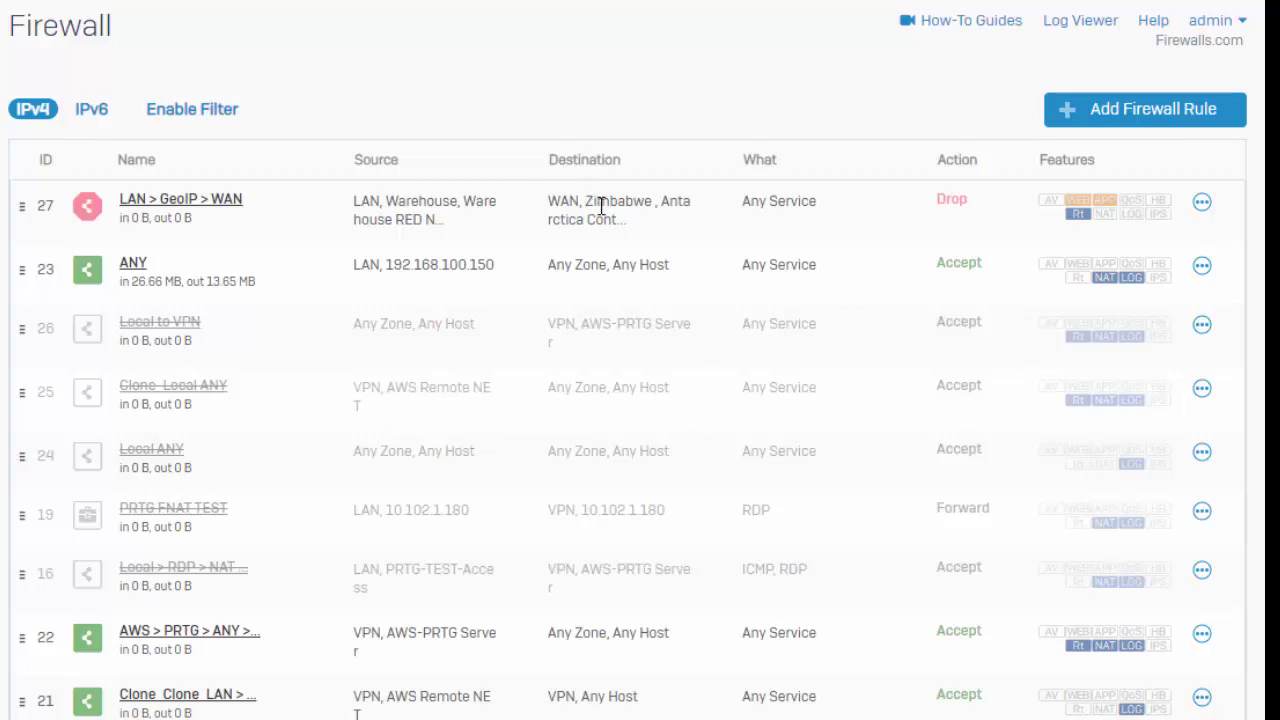
# Create a new User/Network rule named 'WAN > GeoIP > ANY' with Top position.
pyautogui.click(1097, 132)
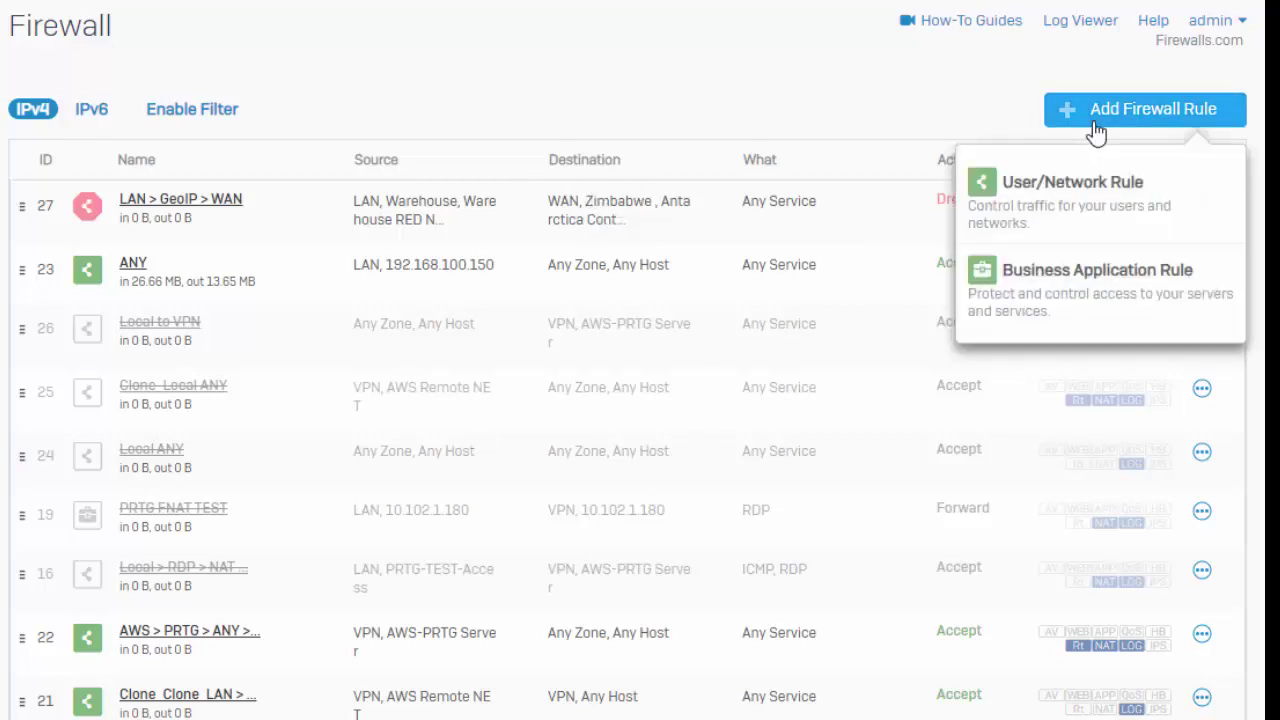
pyautogui.click(1066, 190)
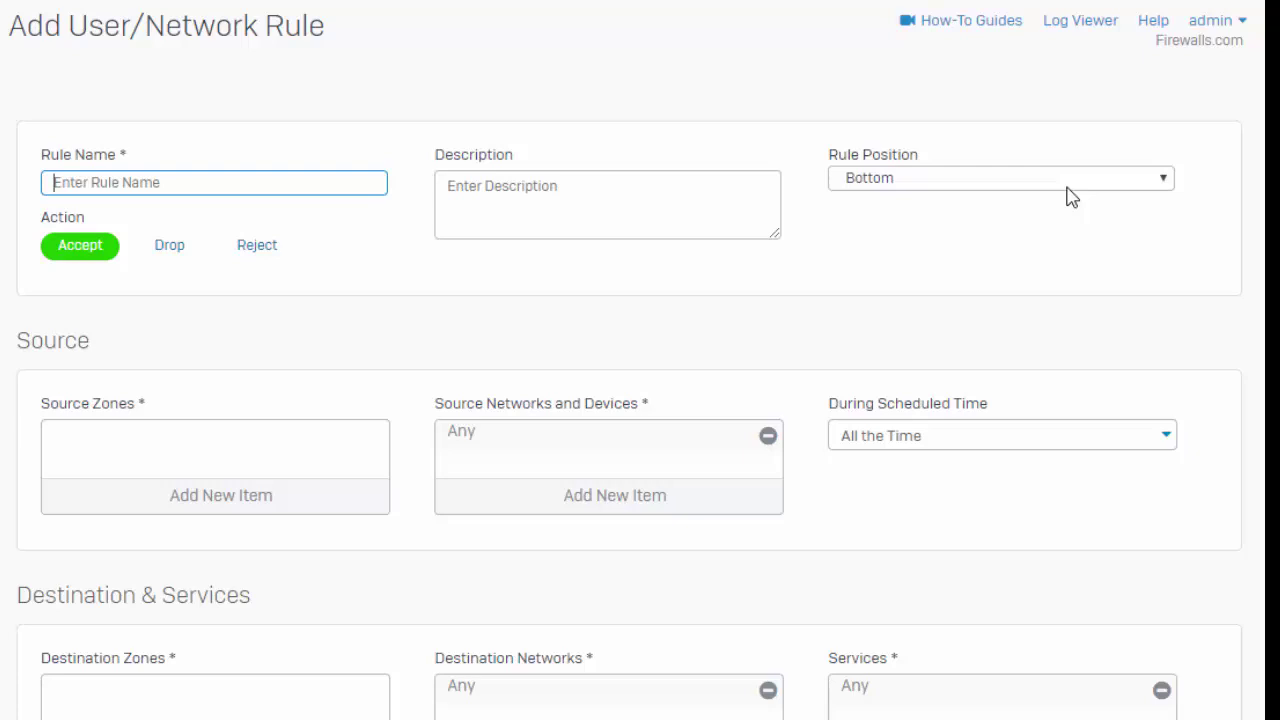
pyautogui.press('Down')
pyautogui.press('Down')
pyautogui.press('Return')
pyautogui.click(1054, 184)
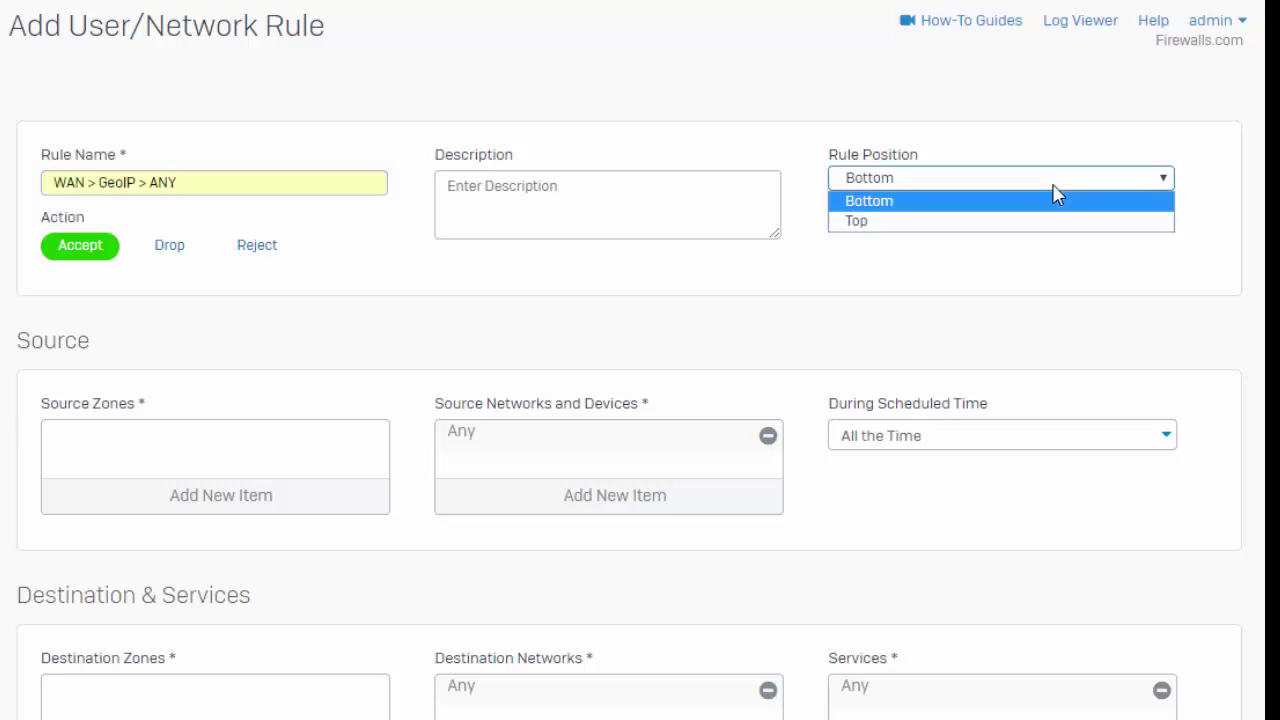
pyautogui.click(1006, 221)
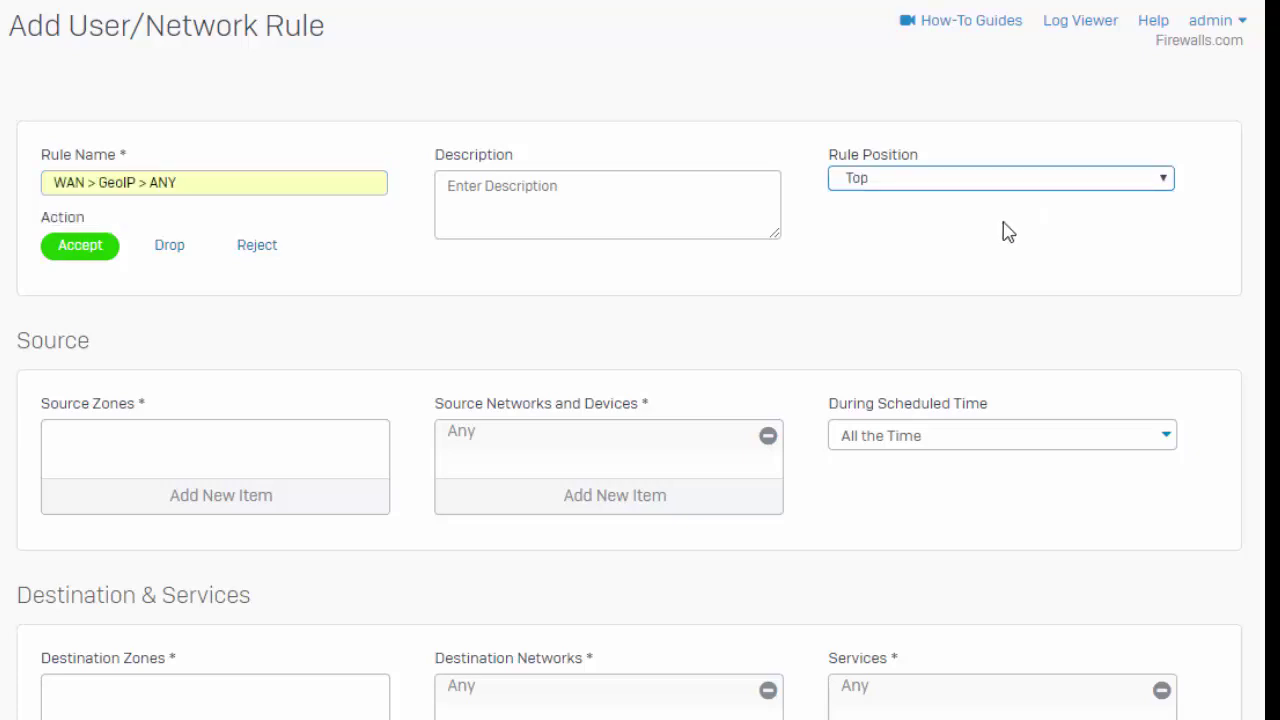
# Set WAN as the rule's source zone.
pyautogui.scroll(-1, 985, 240)
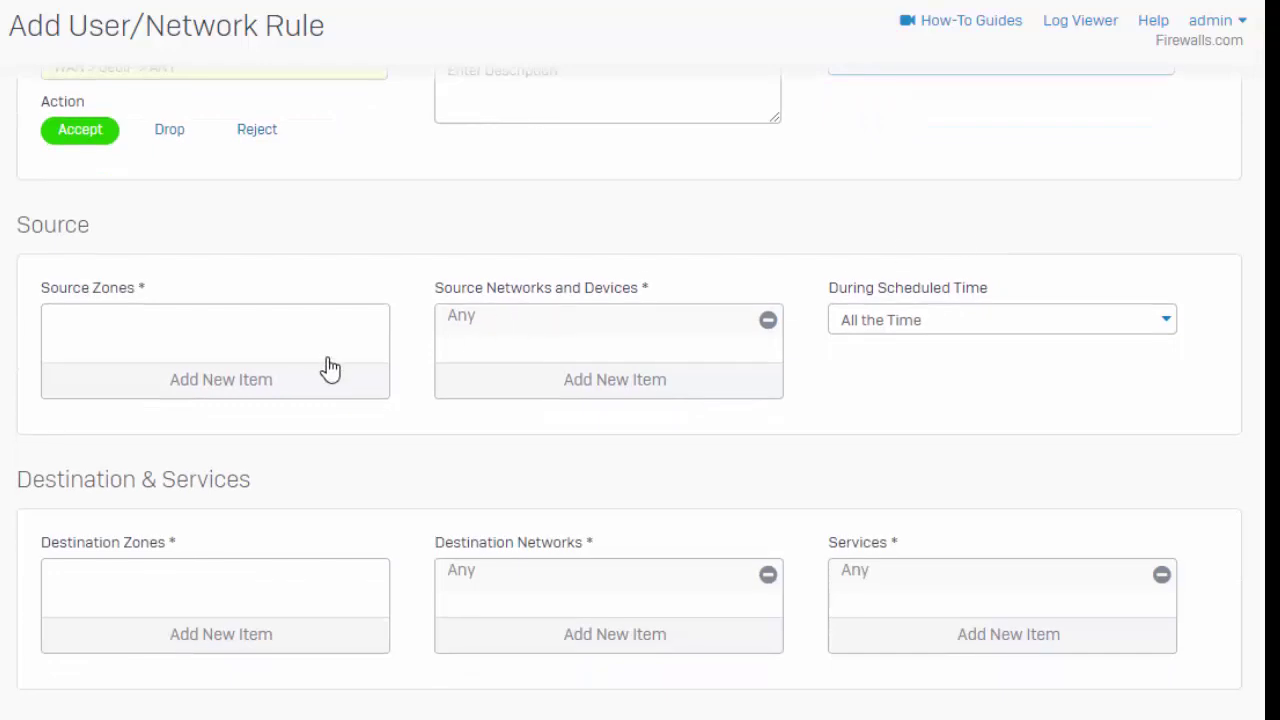
pyautogui.click(259, 386)
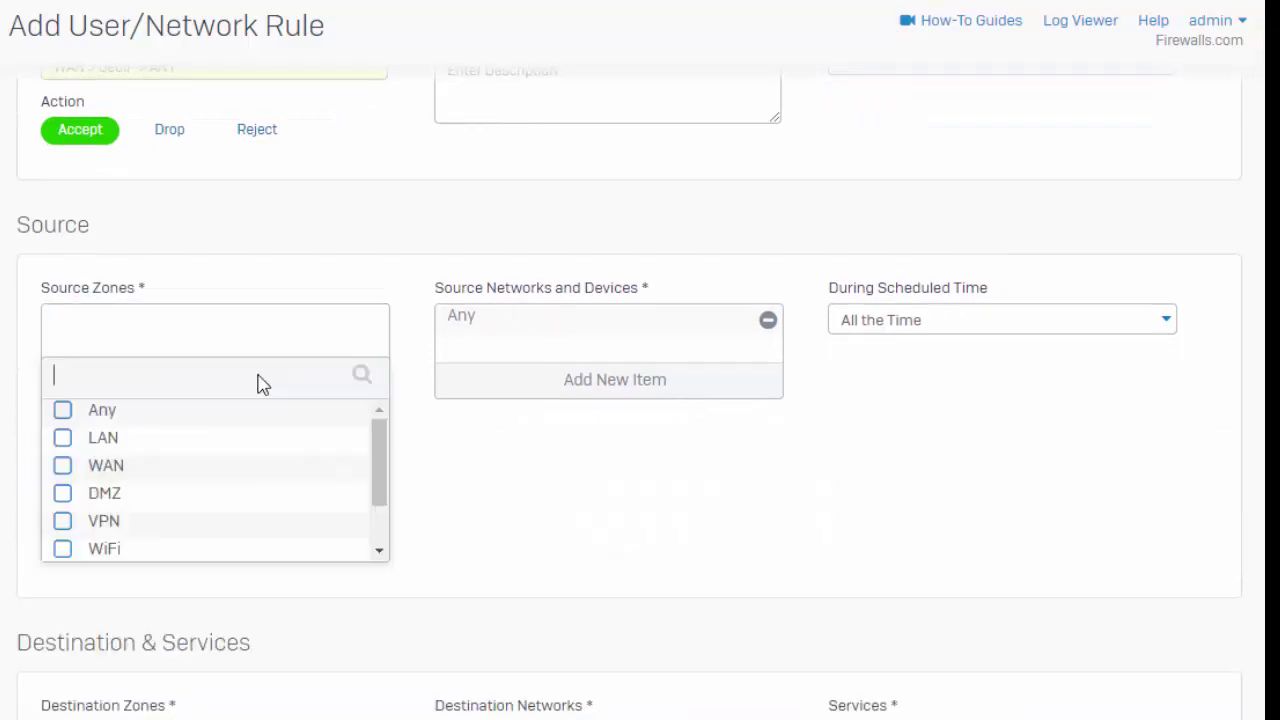
pyautogui.click(110, 472)
pyautogui.click(158, 598)
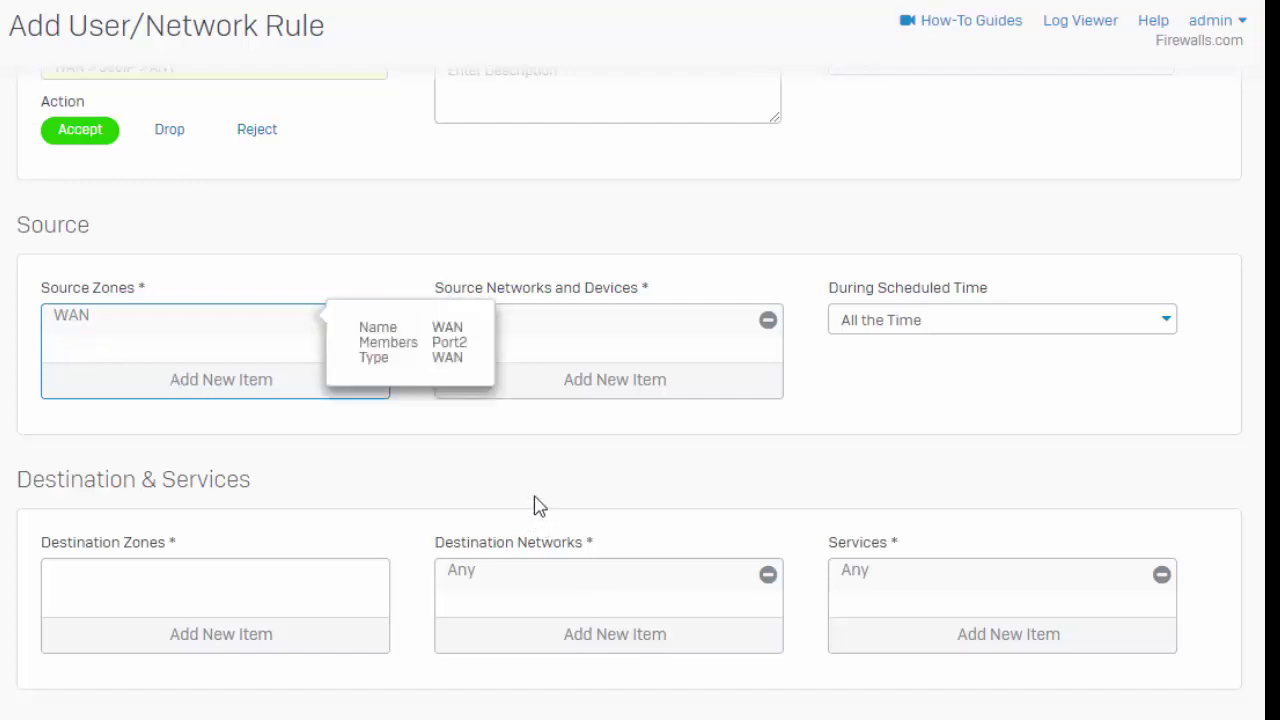
# Select South America, Europe Continent, Middle East and Africa country groups as source networks.
pyautogui.doubleClick(638, 530)
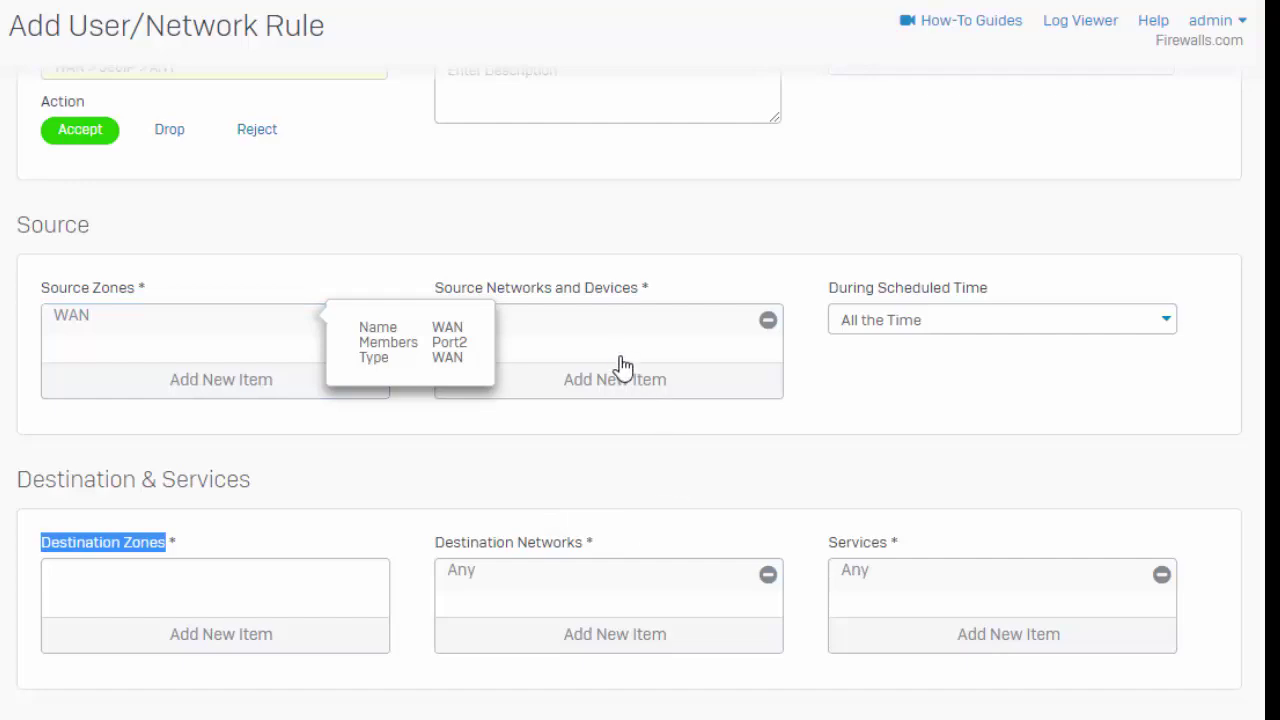
pyautogui.click(585, 398)
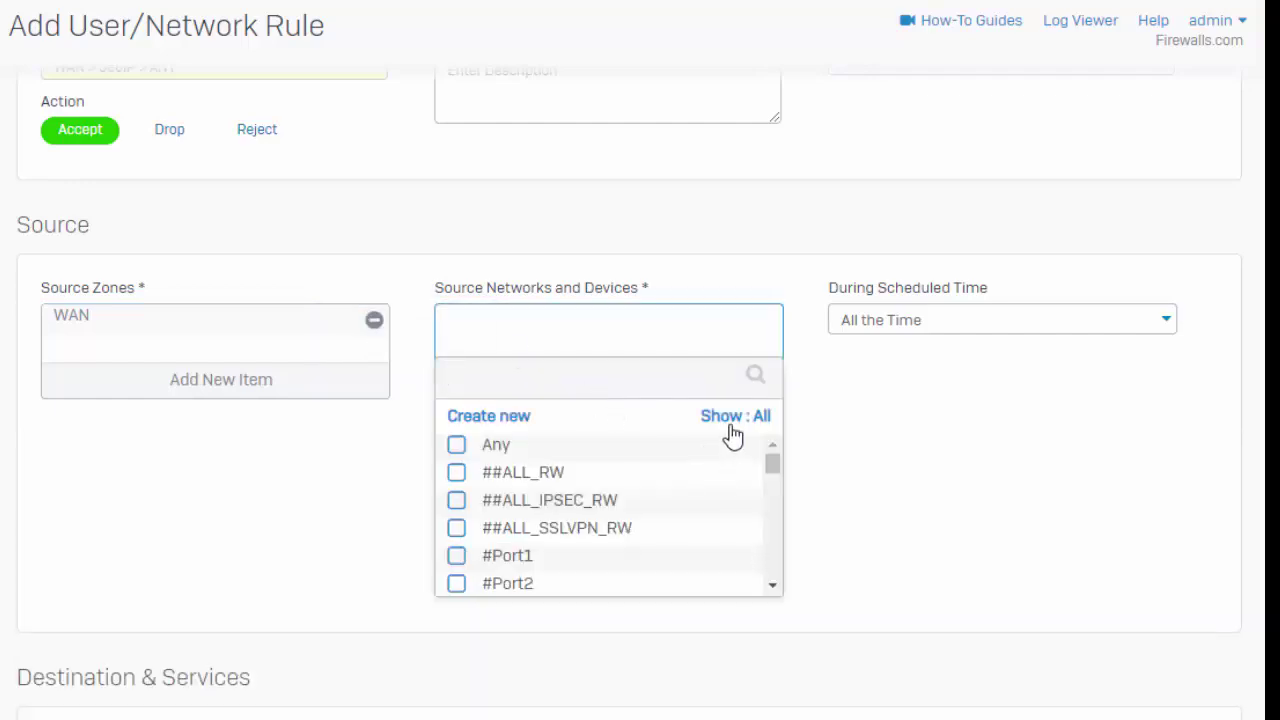
pyautogui.click(730, 433)
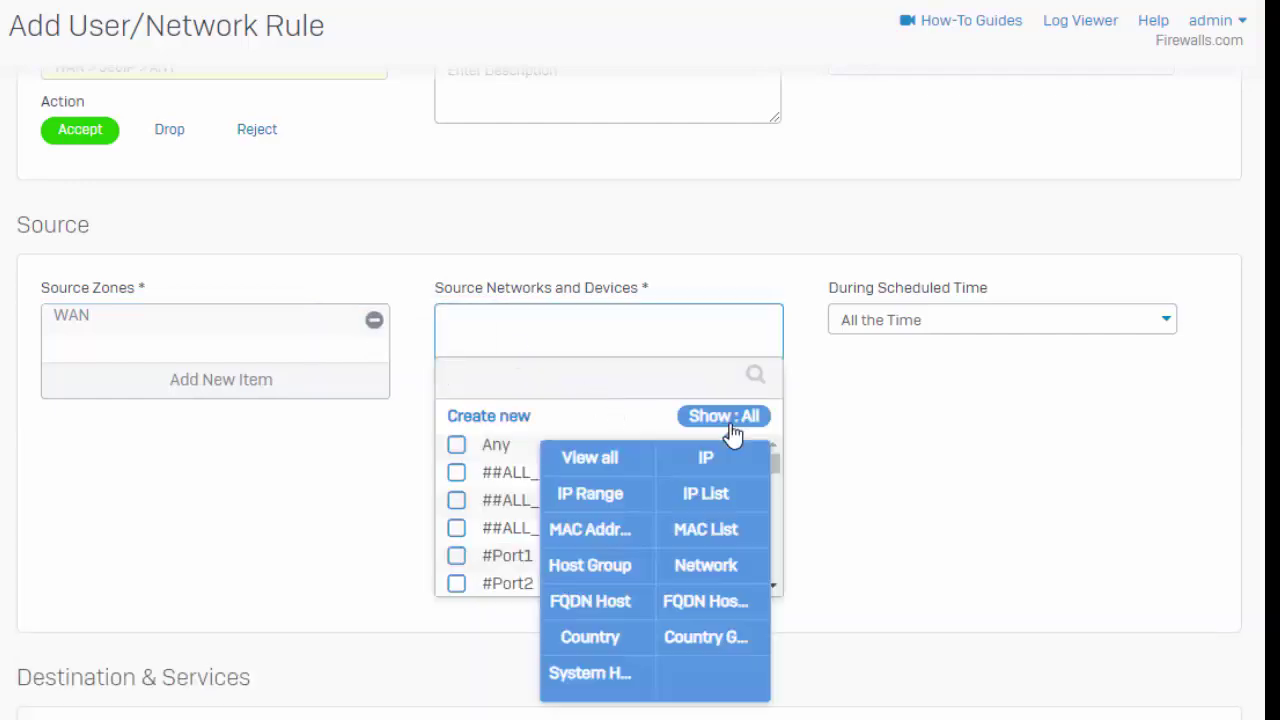
pyautogui.click(714, 645)
pyautogui.click(464, 512)
pyautogui.click(457, 530)
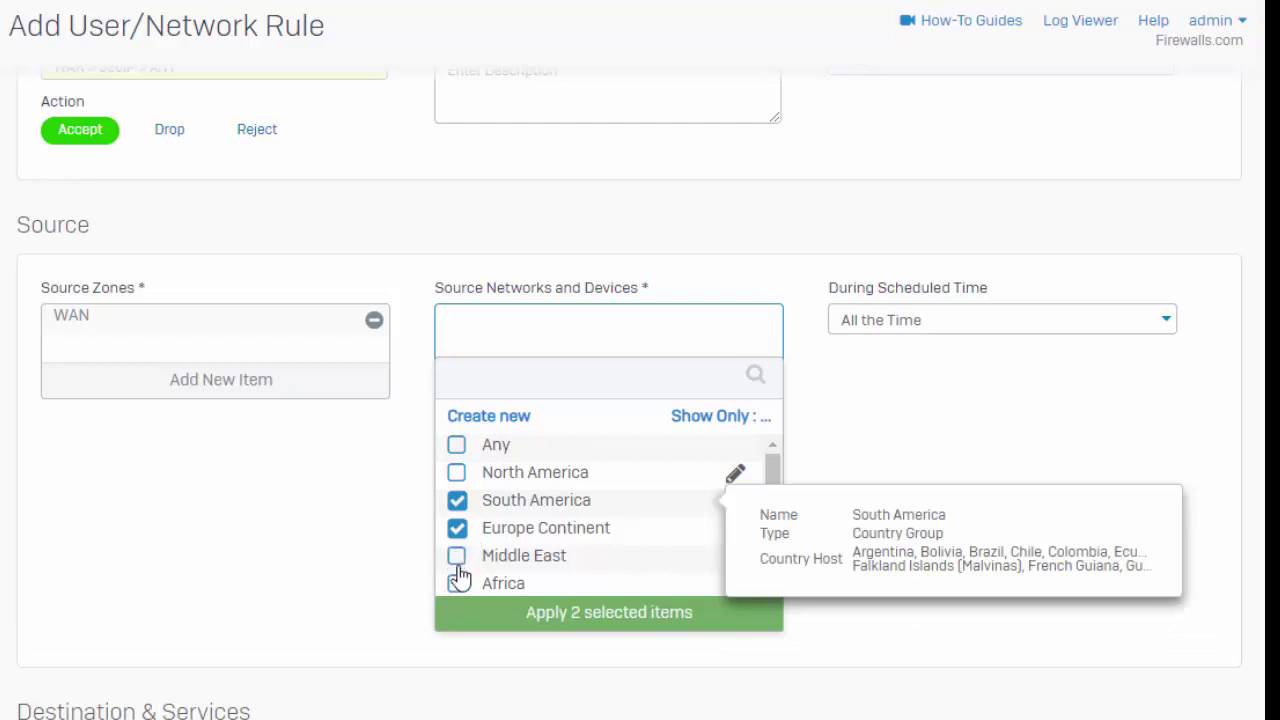
pyautogui.click(456, 556)
pyautogui.click(456, 582)
# Also add Asia, Oceania and Antarctica Continent, then set the rule's action to Drop.
pyautogui.scroll(-2, 455, 565)
pyautogui.click(456, 517)
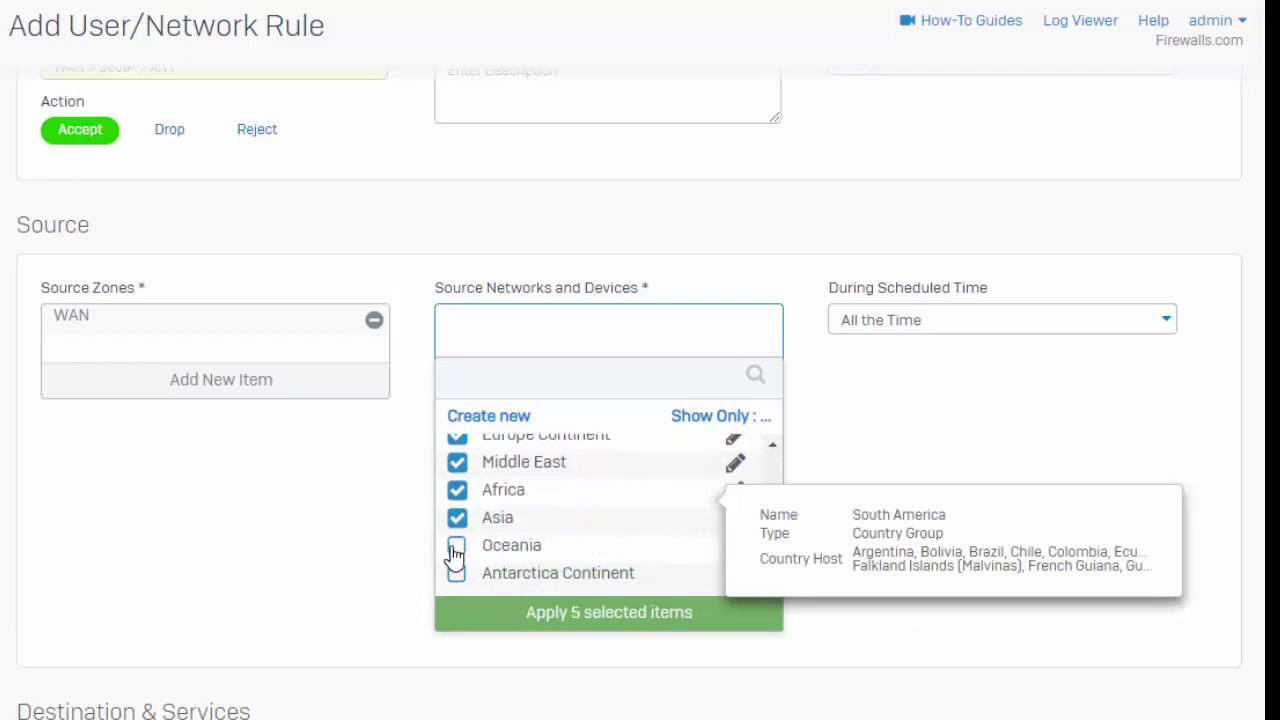
pyautogui.click(456, 545)
pyautogui.click(456, 573)
pyautogui.click(512, 624)
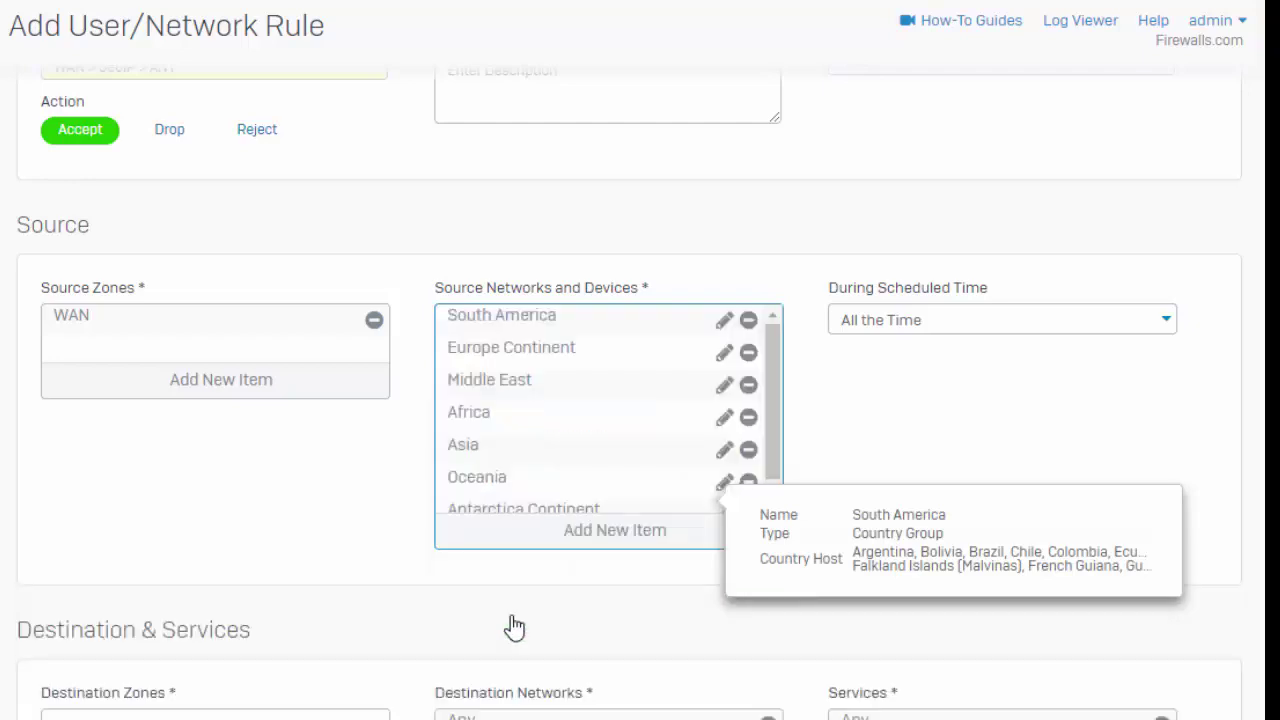
pyautogui.click(172, 138)
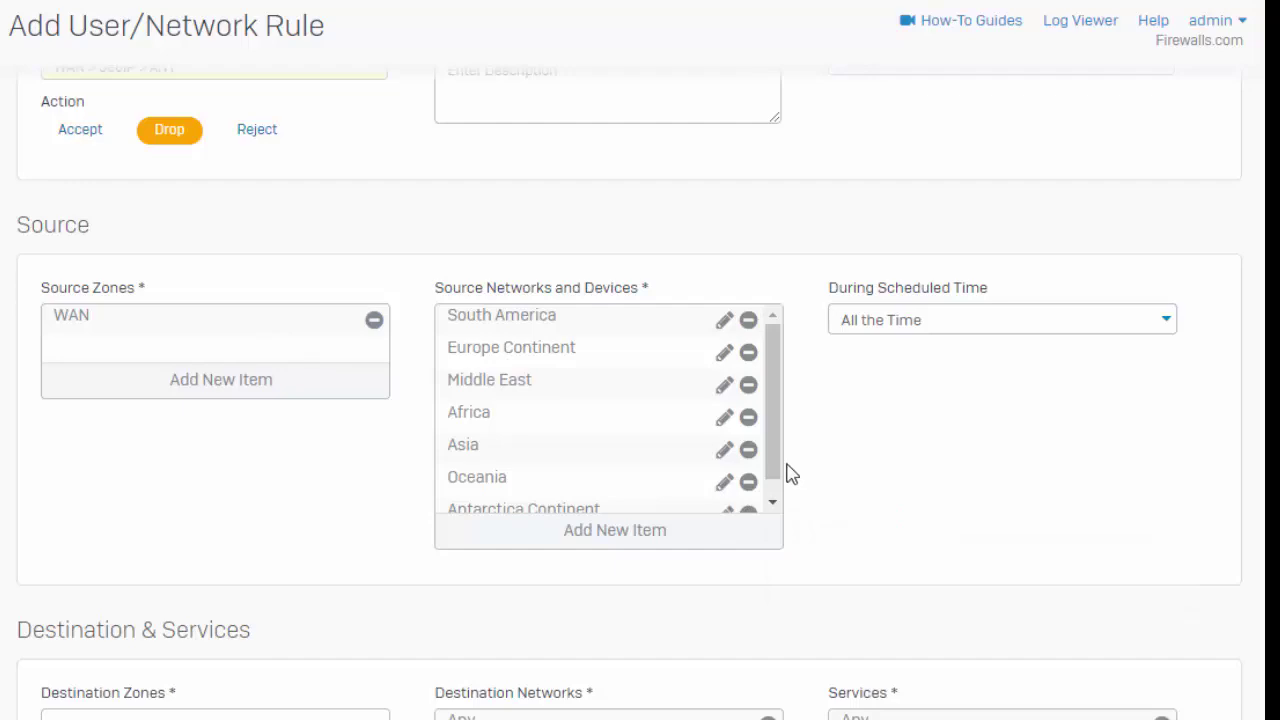
# Add the North America country group to the rule's source networks.
pyautogui.moveTo(772, 476); pyautogui.dragTo(772, 492)
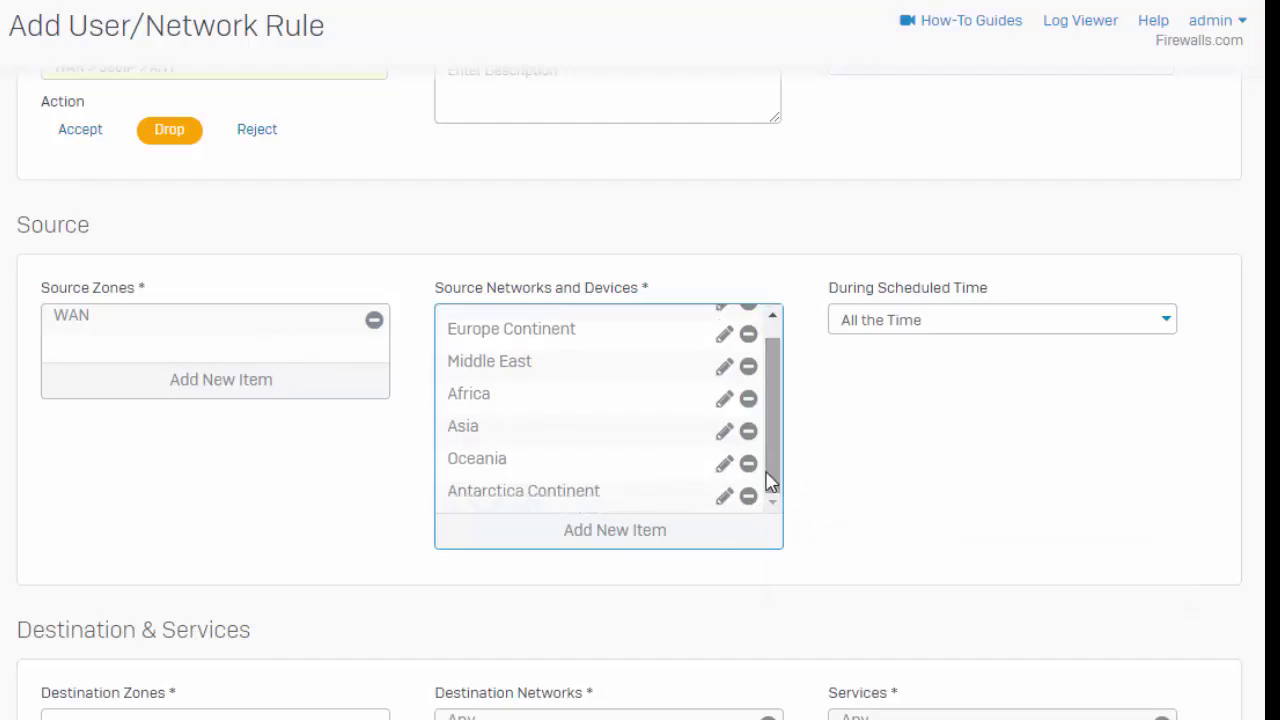
pyautogui.scroll(1, 543, 463)
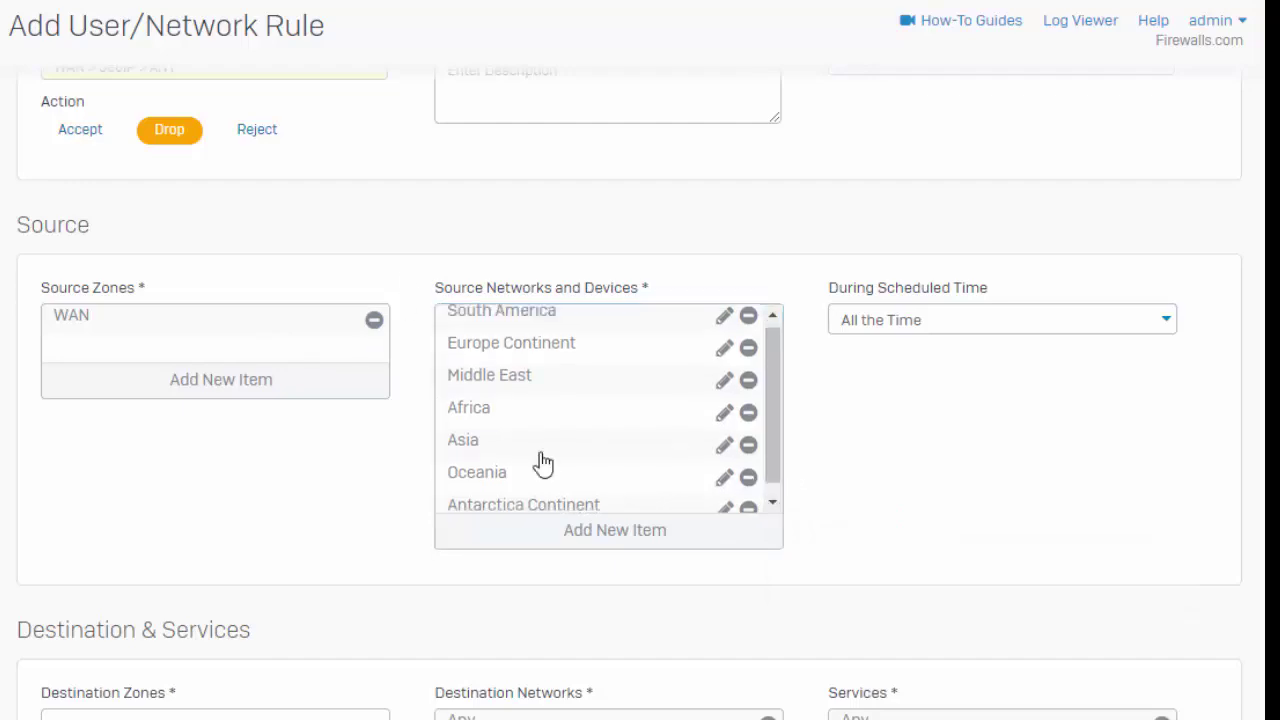
pyautogui.click(598, 537)
pyautogui.click(725, 567)
pyautogui.scroll(-4, 720, 650)
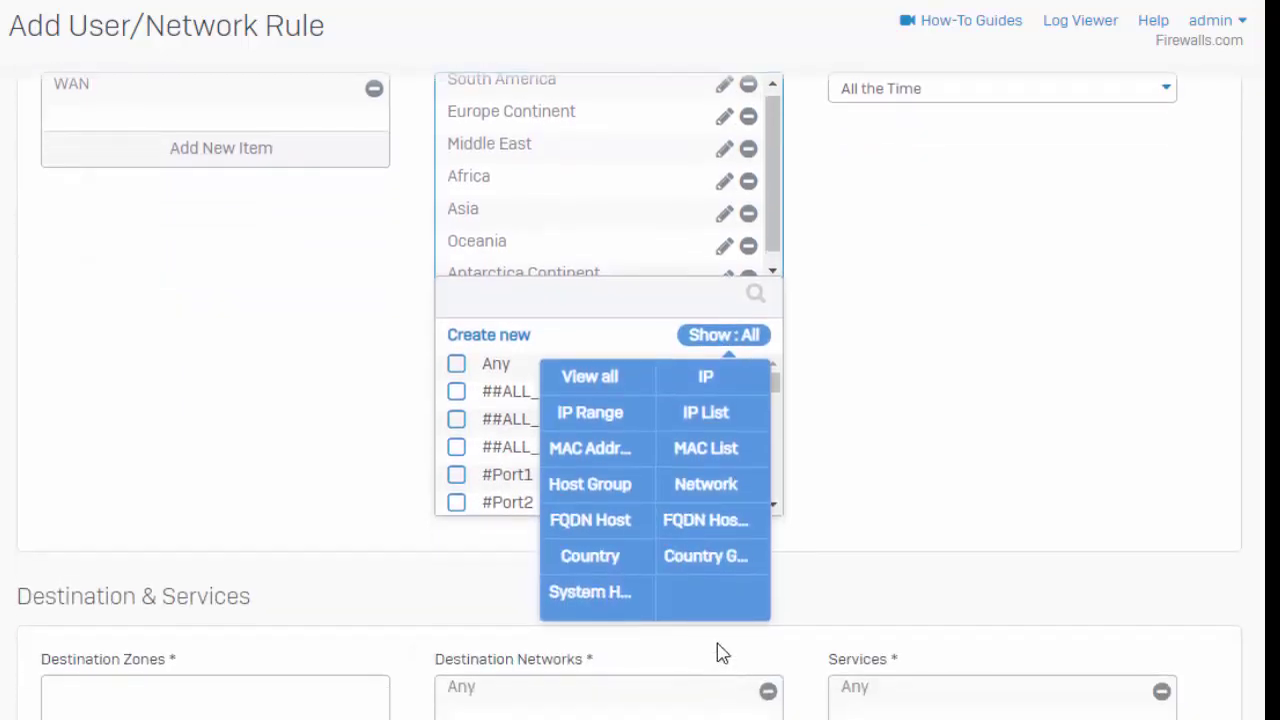
pyautogui.click(716, 572)
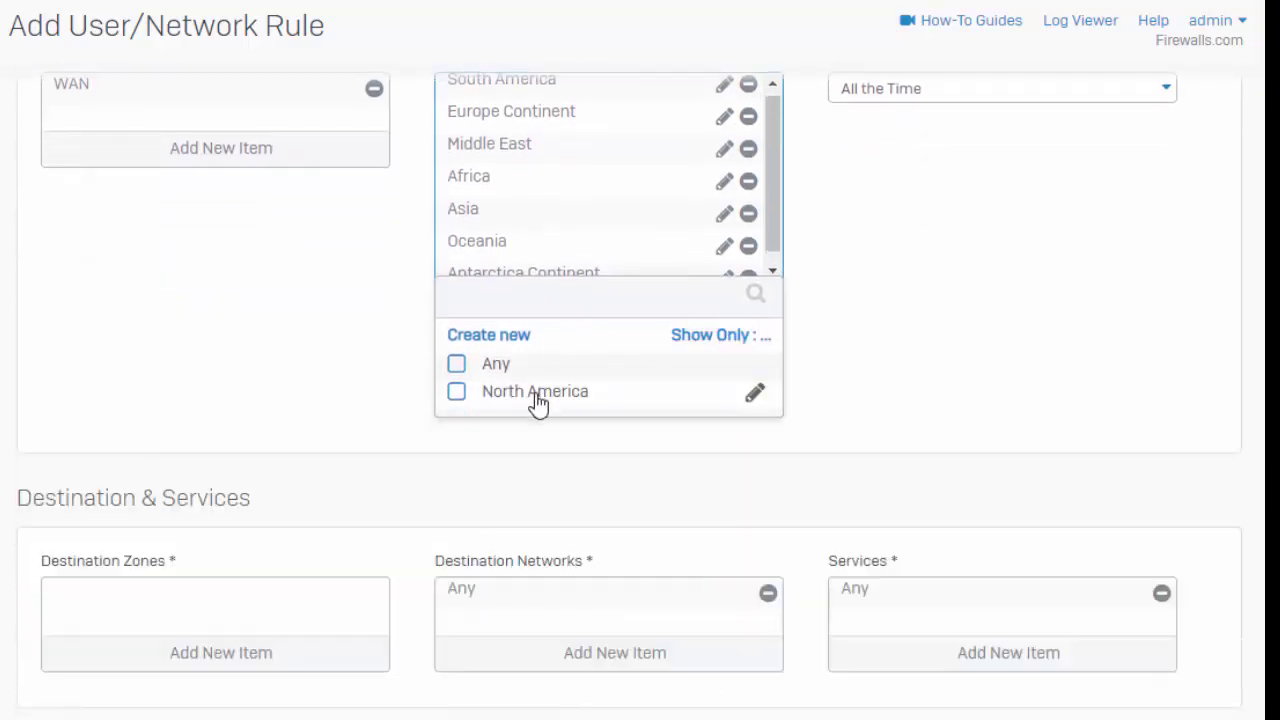
pyautogui.moveTo(540, 410)
pyautogui.click(548, 400)
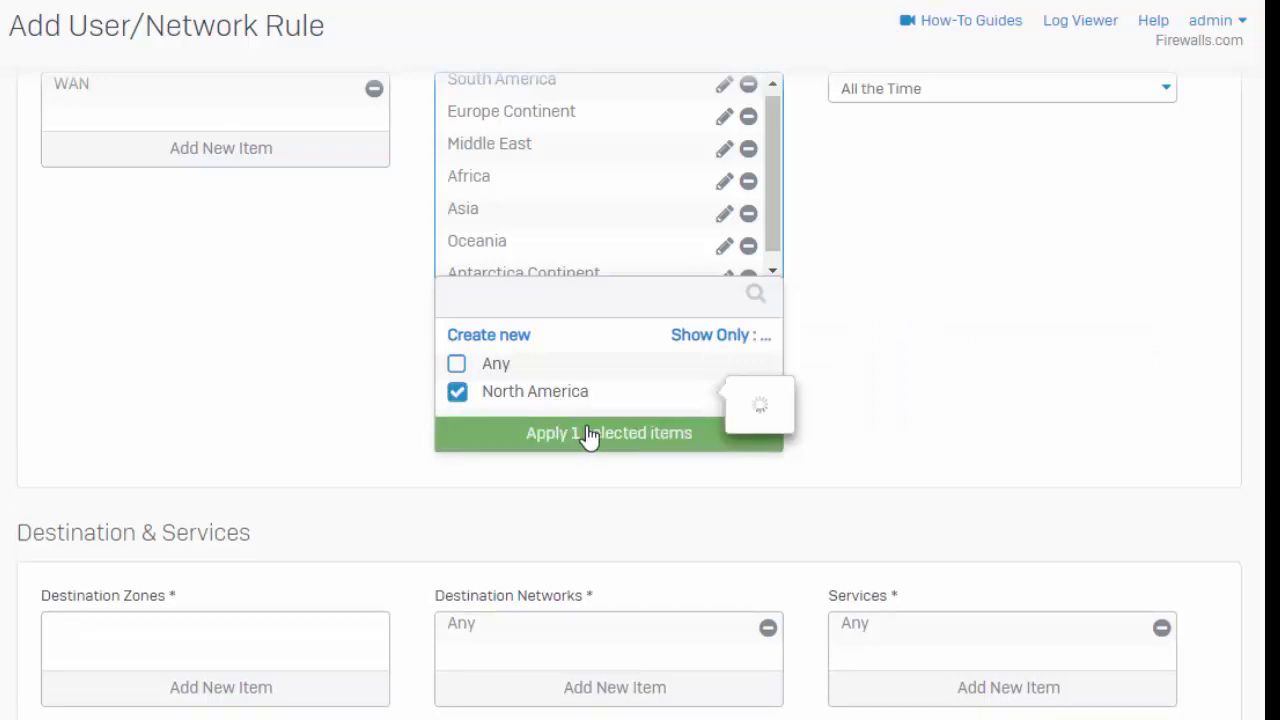
pyautogui.click(592, 436)
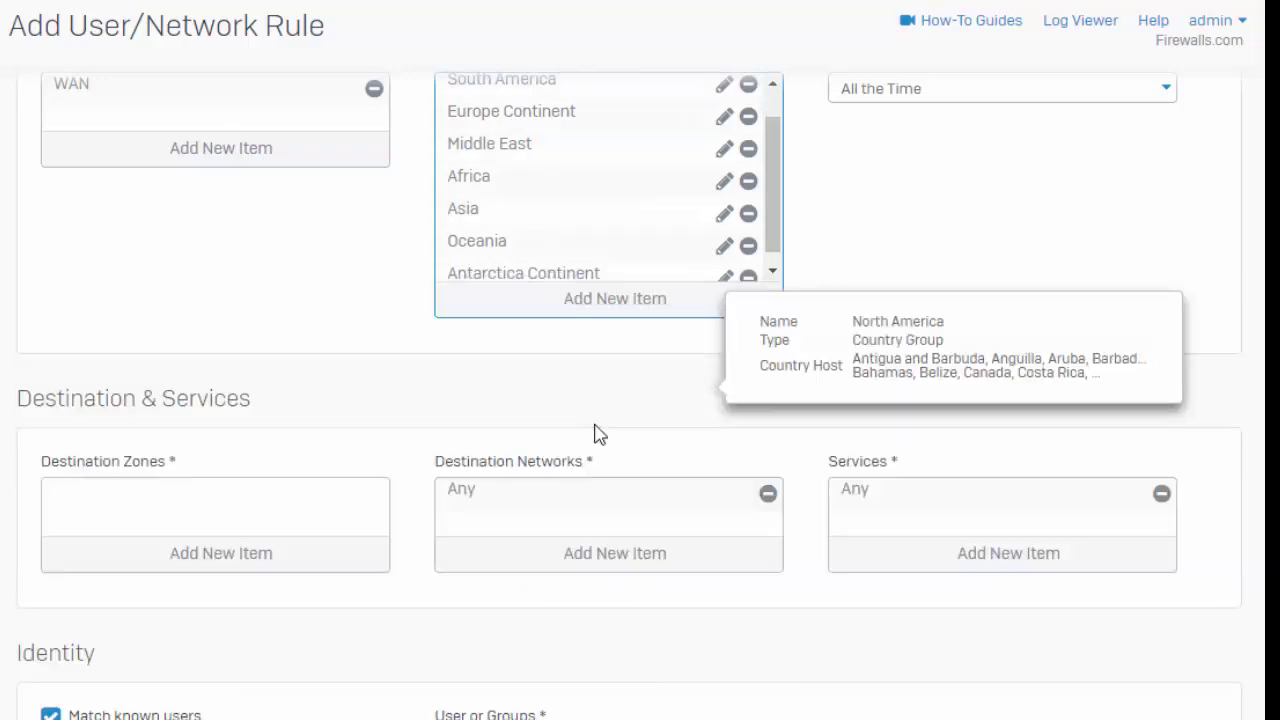
pyautogui.scroll(-1, 700, 212)
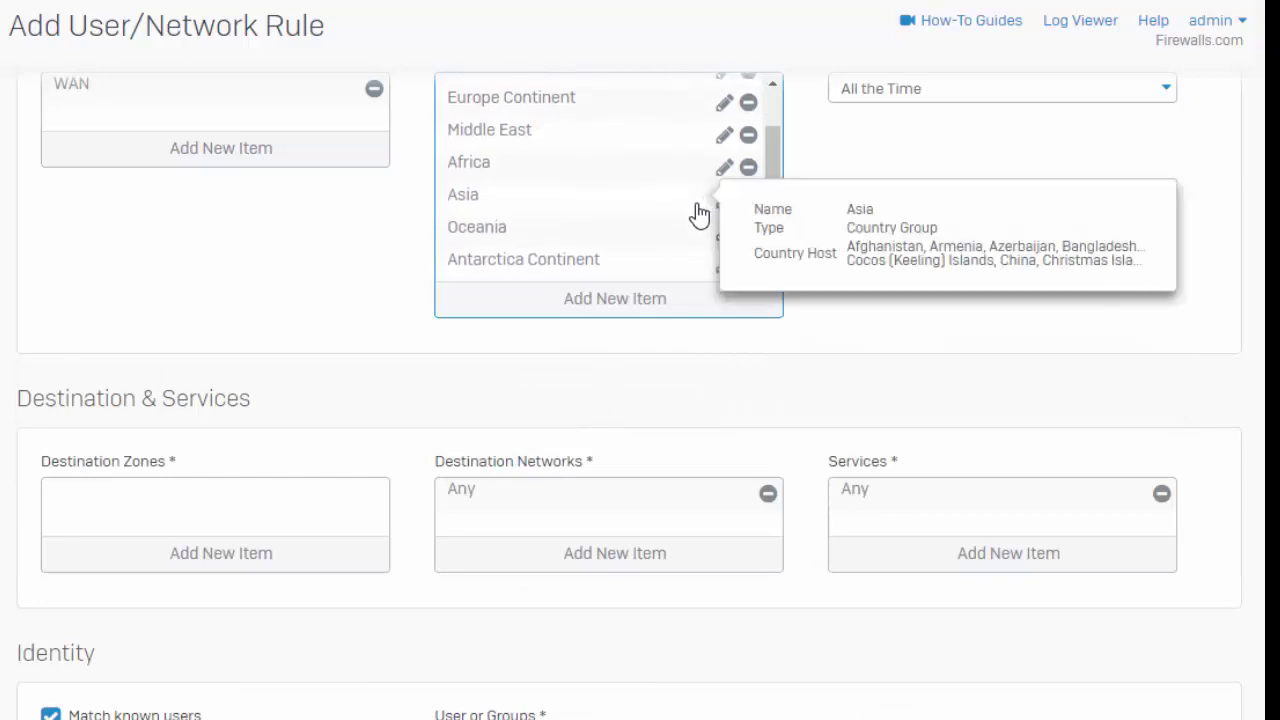
pyautogui.scroll(1, 690, 222)
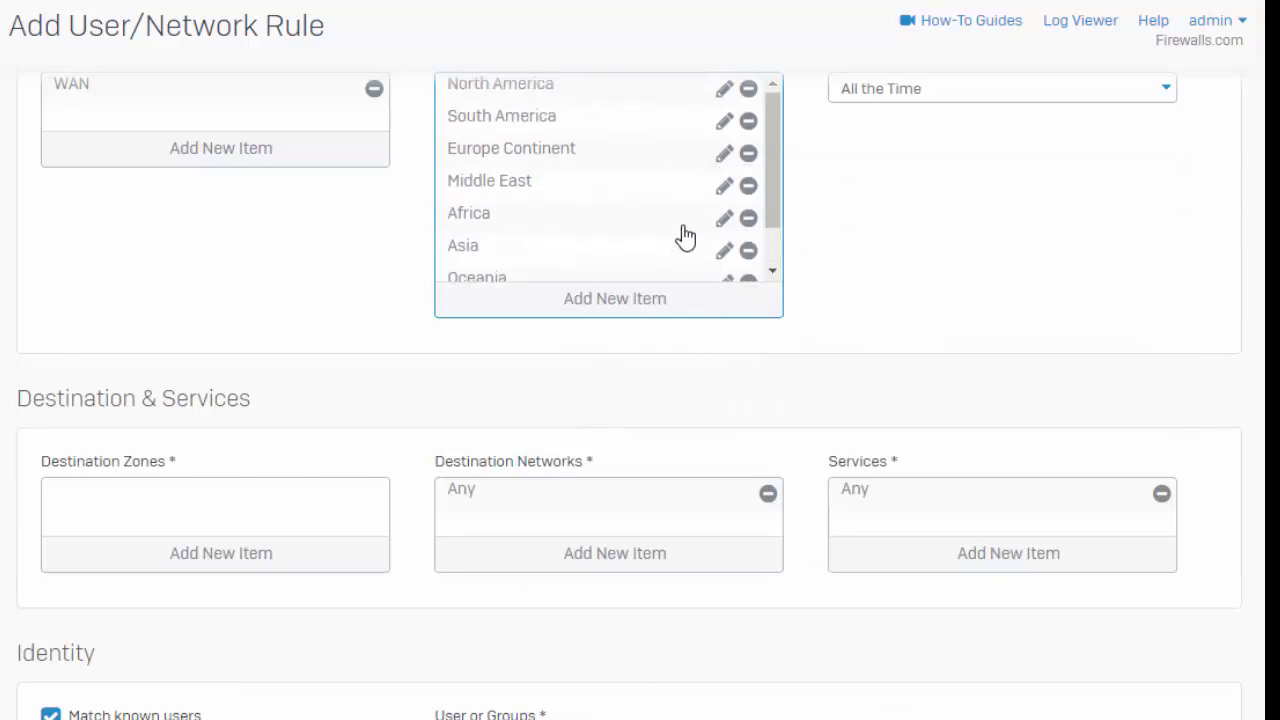
# Edit the North America country group to remove United States, and save it.
pyautogui.click(724, 90)
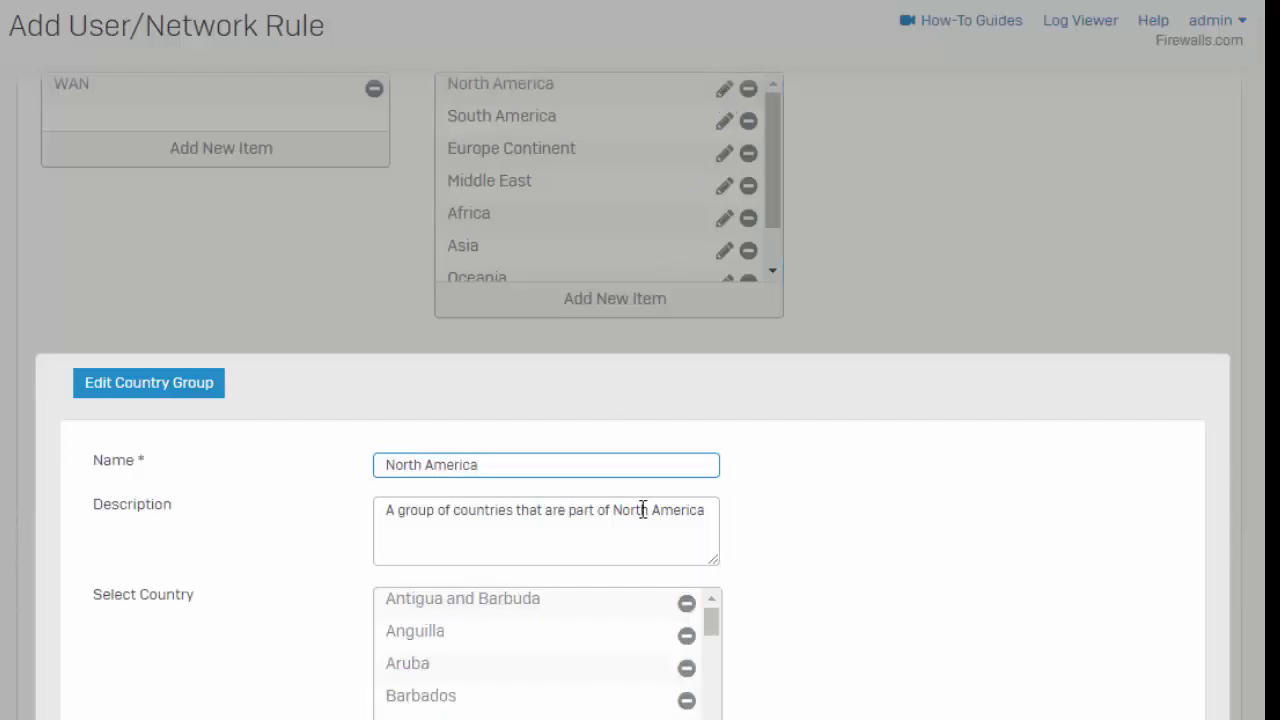
pyautogui.click(712, 628)
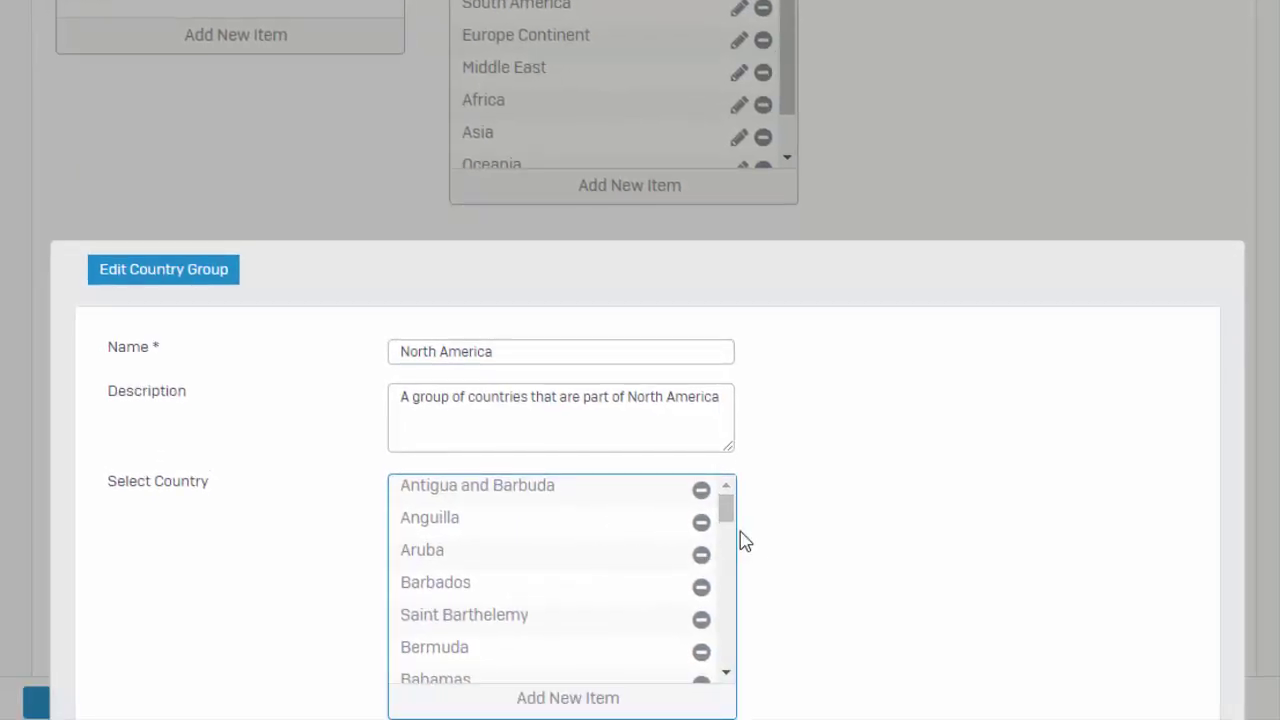
pyautogui.moveTo(730, 517); pyautogui.dragTo(731, 651)
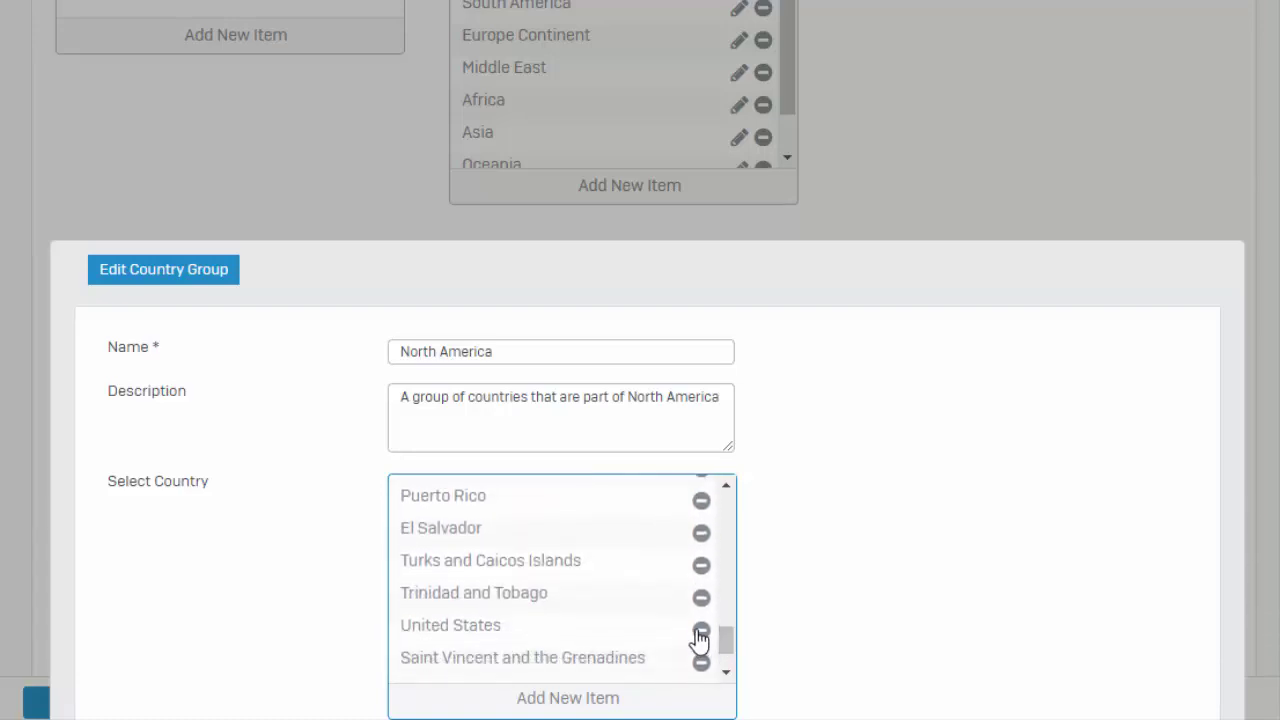
pyautogui.click(700, 628)
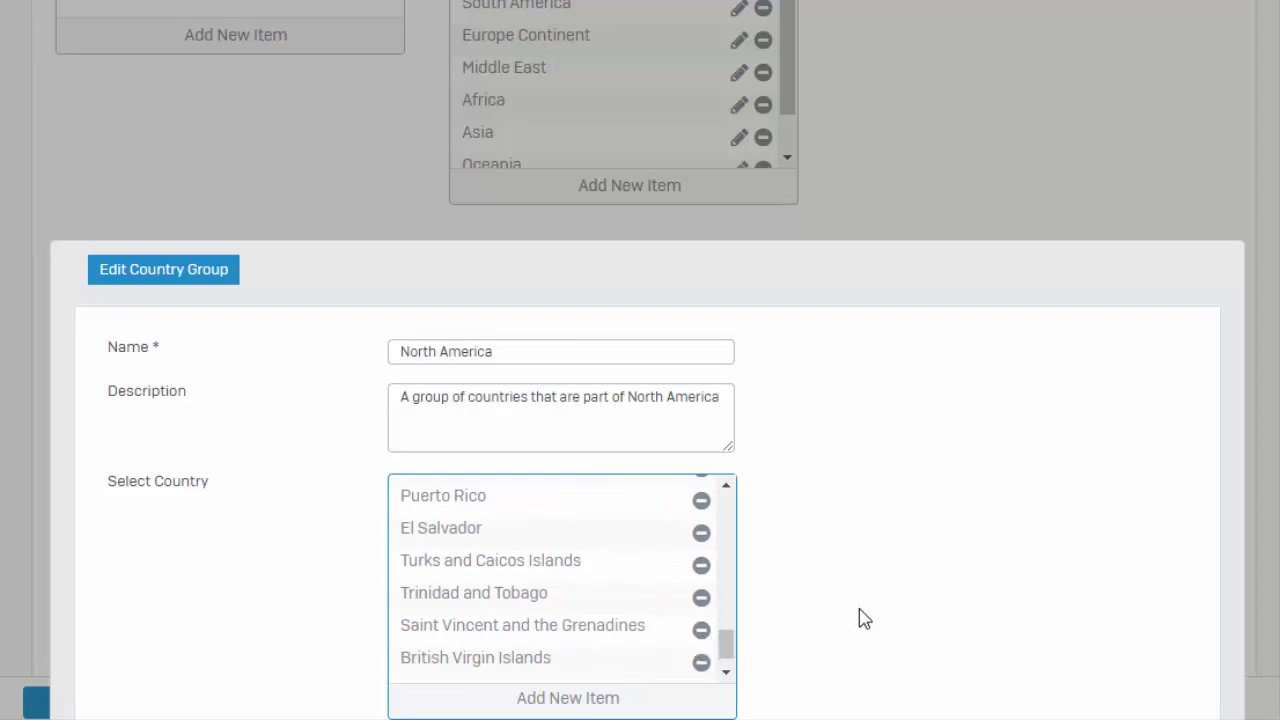
pyautogui.scroll(-2, 940, 600)
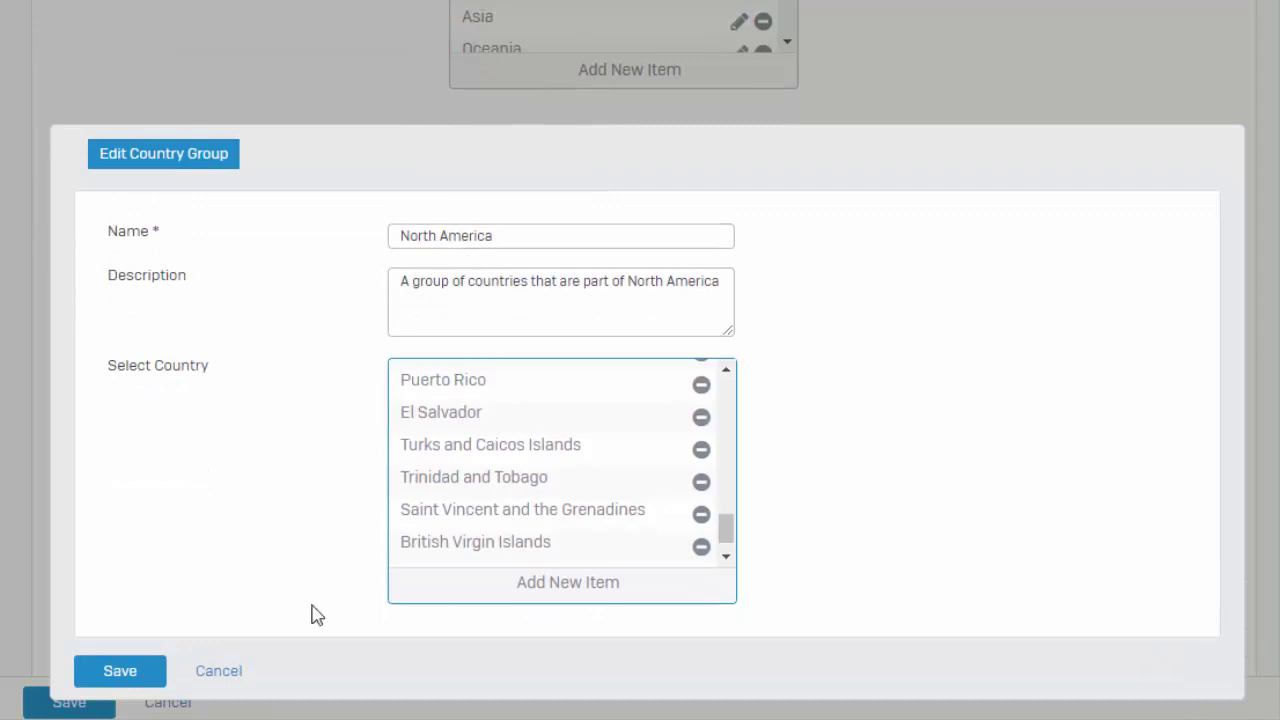
pyautogui.click(108, 672)
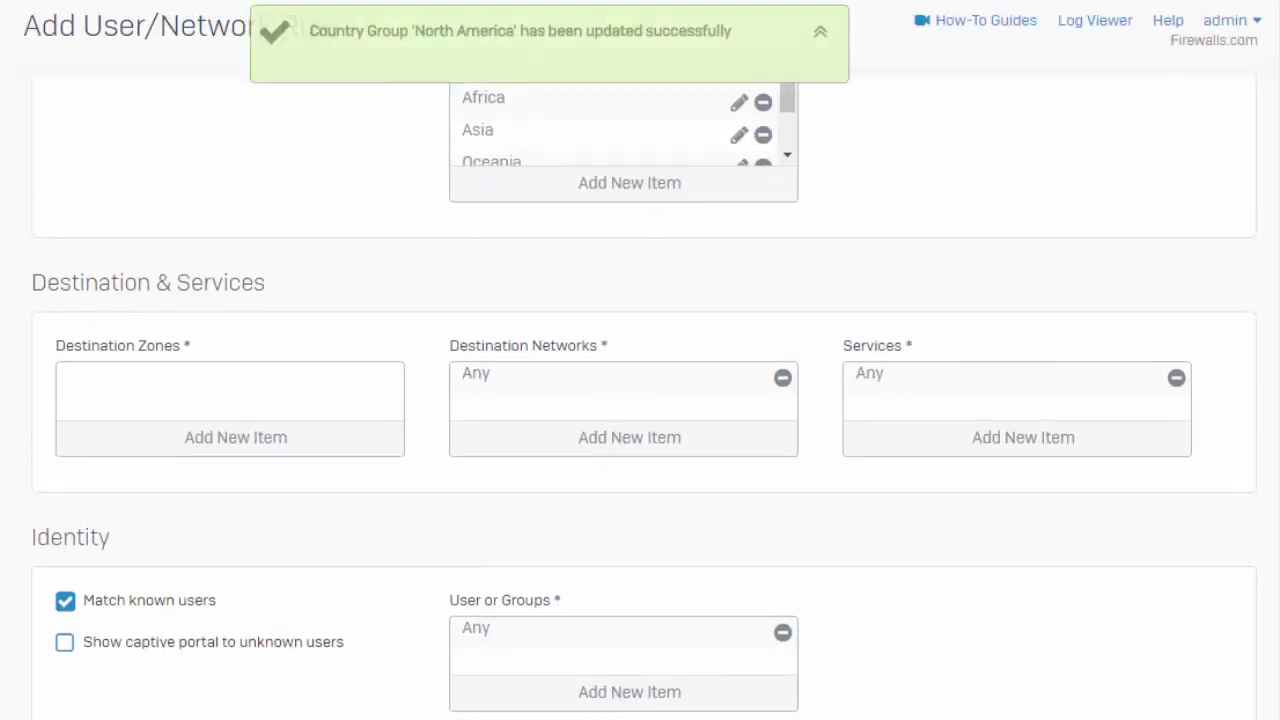
# Set the destination zone to Any.
pyautogui.scroll(3, 758, 148)
pyautogui.scroll(-2, 365, 560)
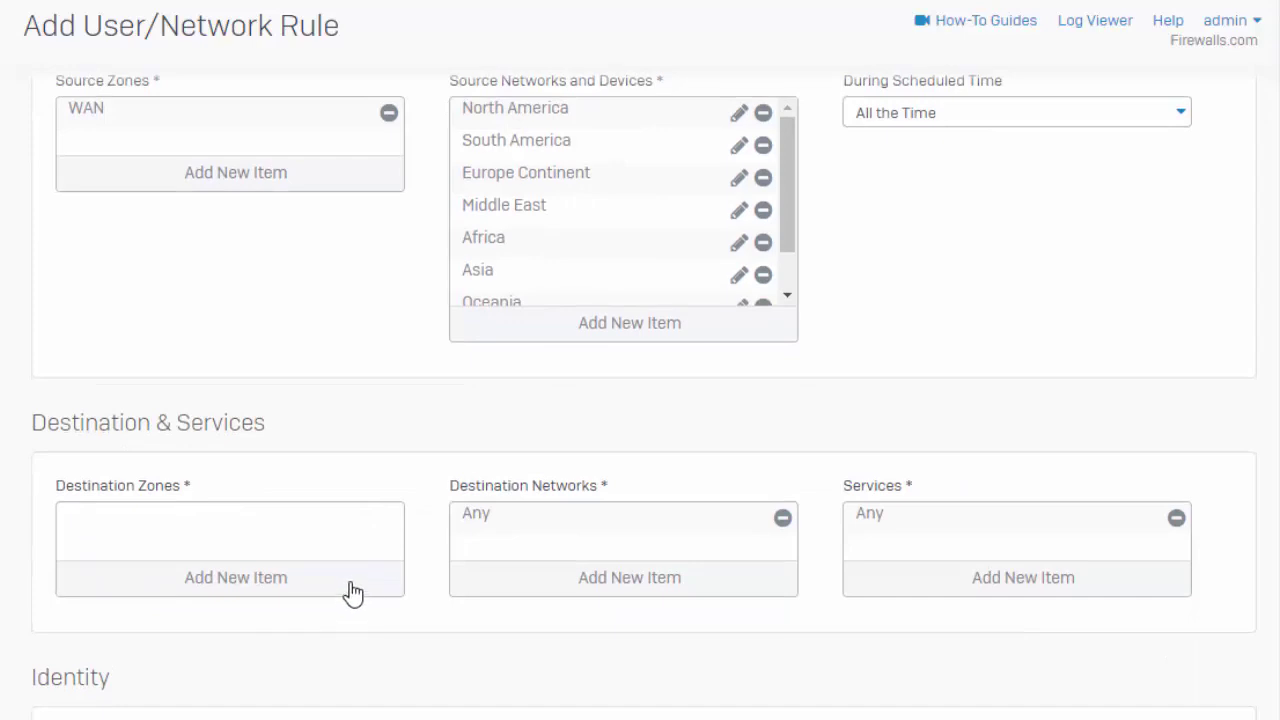
pyautogui.click(350, 590)
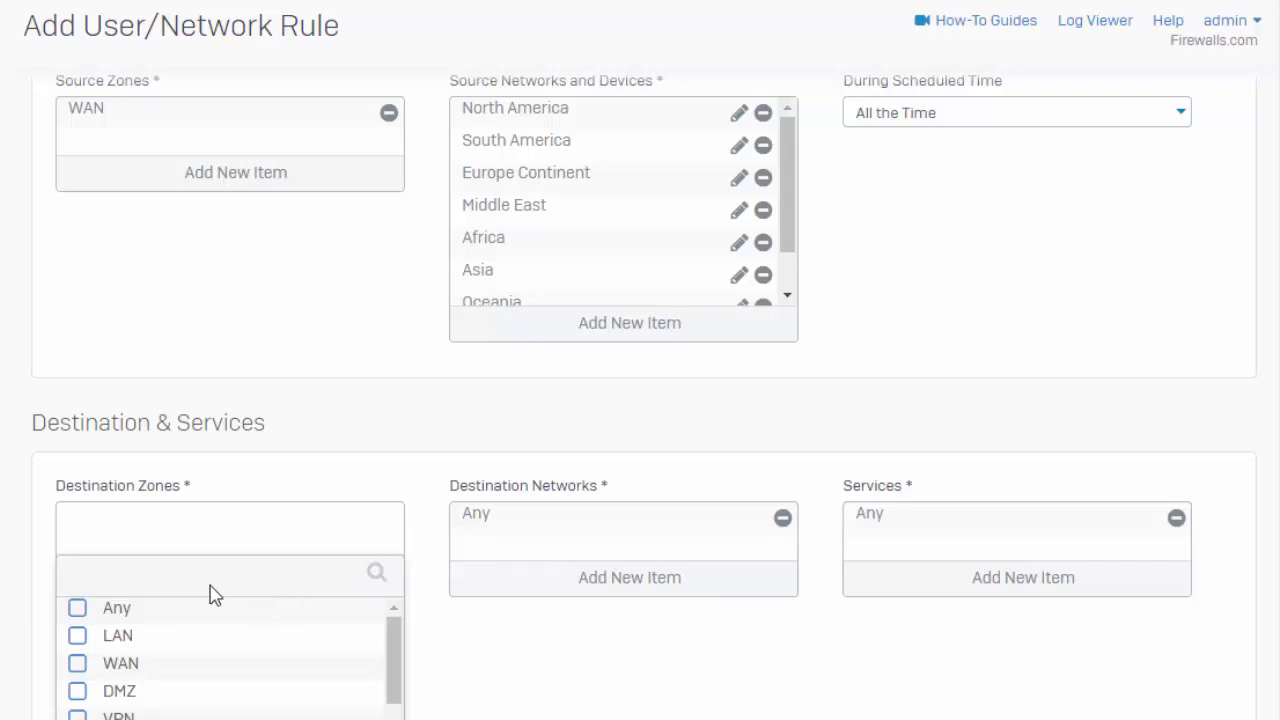
pyautogui.click(118, 609)
pyautogui.click(605, 678)
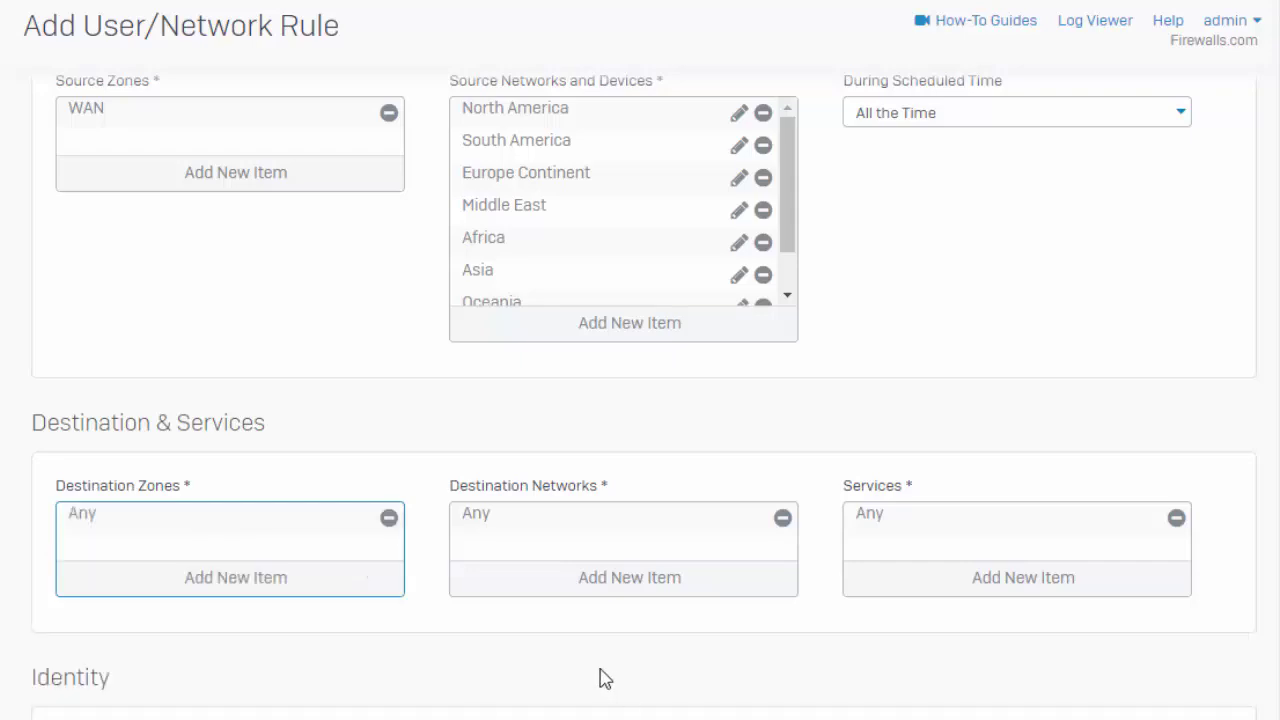
# Turn off Match known users and save the WAN > GeoIP > ANY rule.
pyautogui.scroll(3, 600, 680)
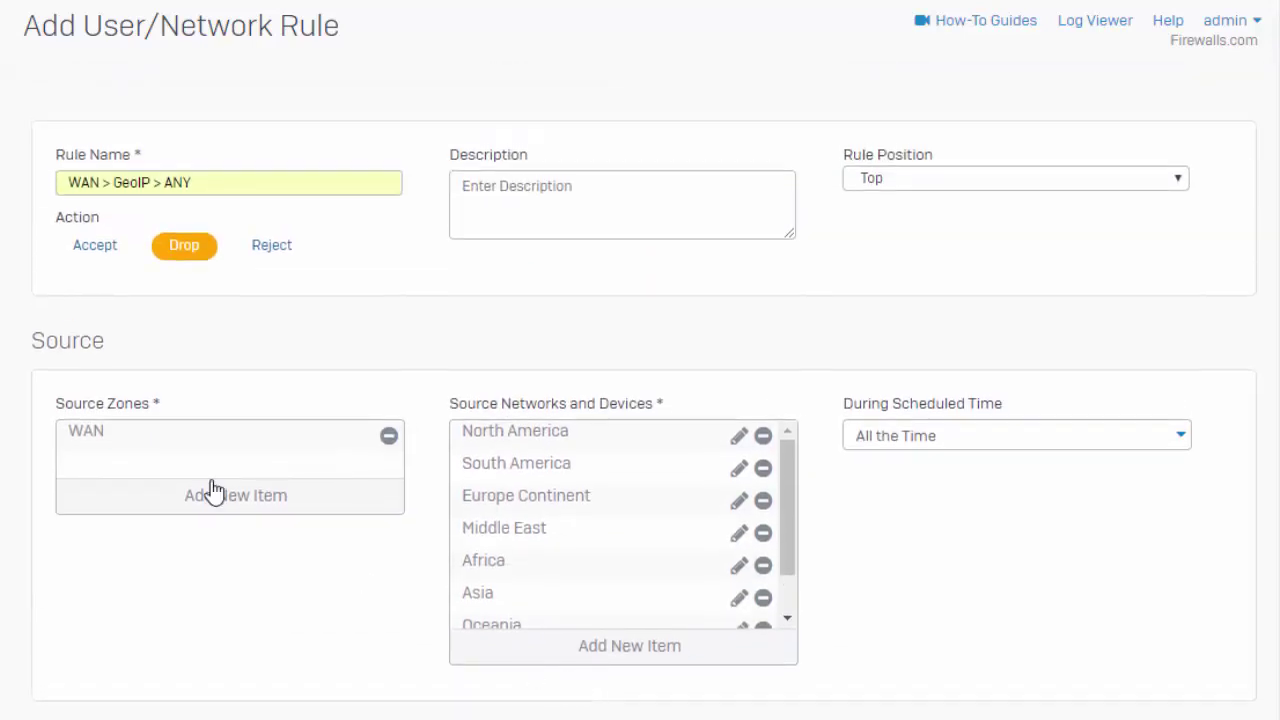
pyautogui.scroll(-1, 220, 491)
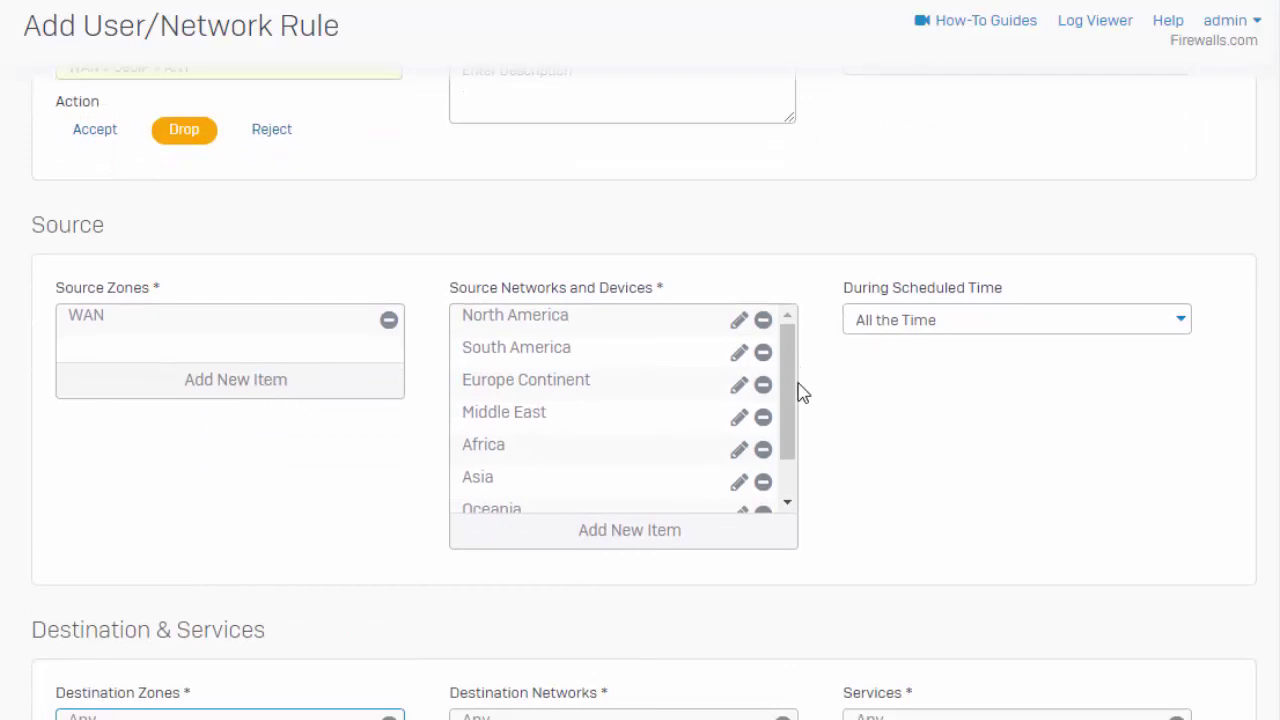
pyautogui.scroll(-1, 796, 400)
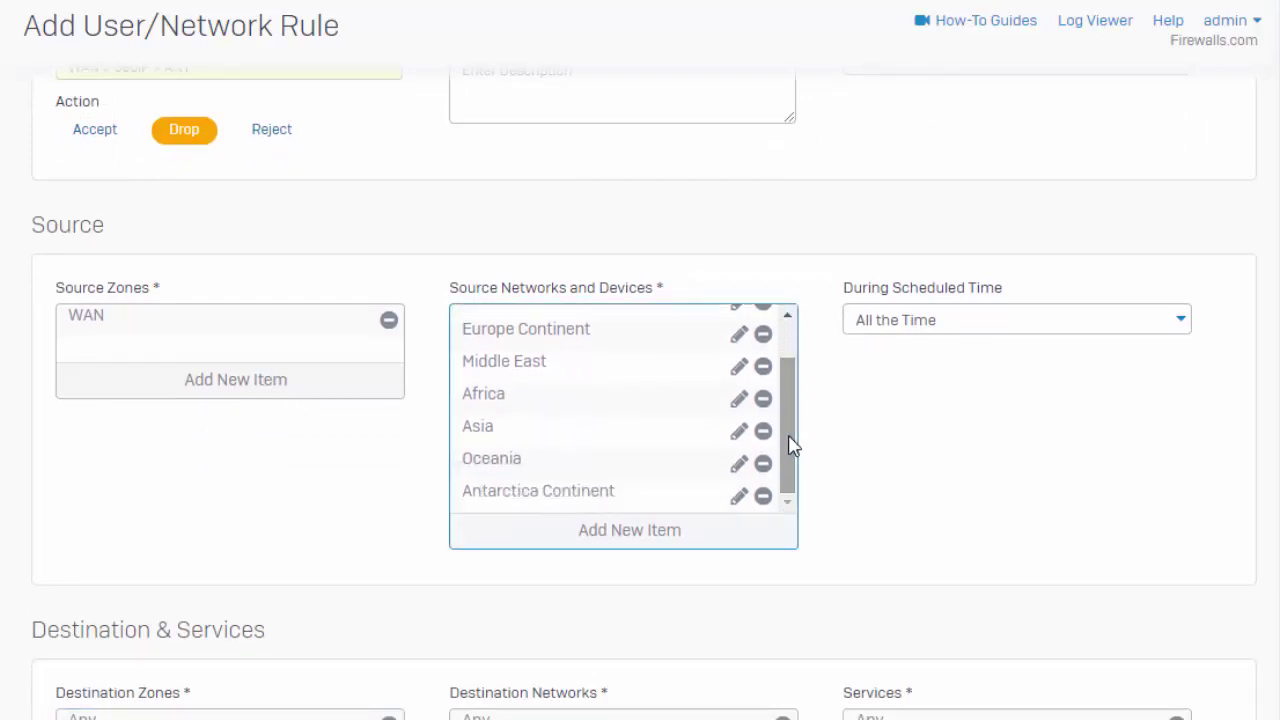
pyautogui.scroll(-1, 433, 523)
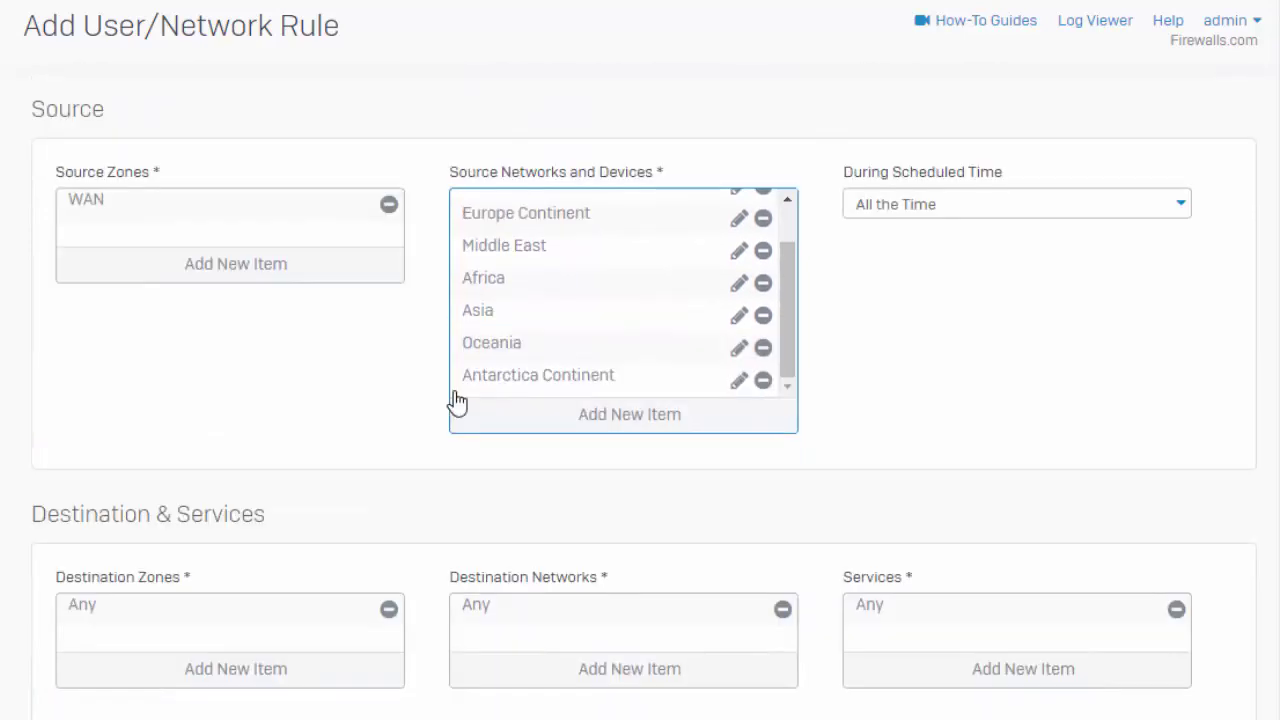
pyautogui.scroll(-1, 417, 434)
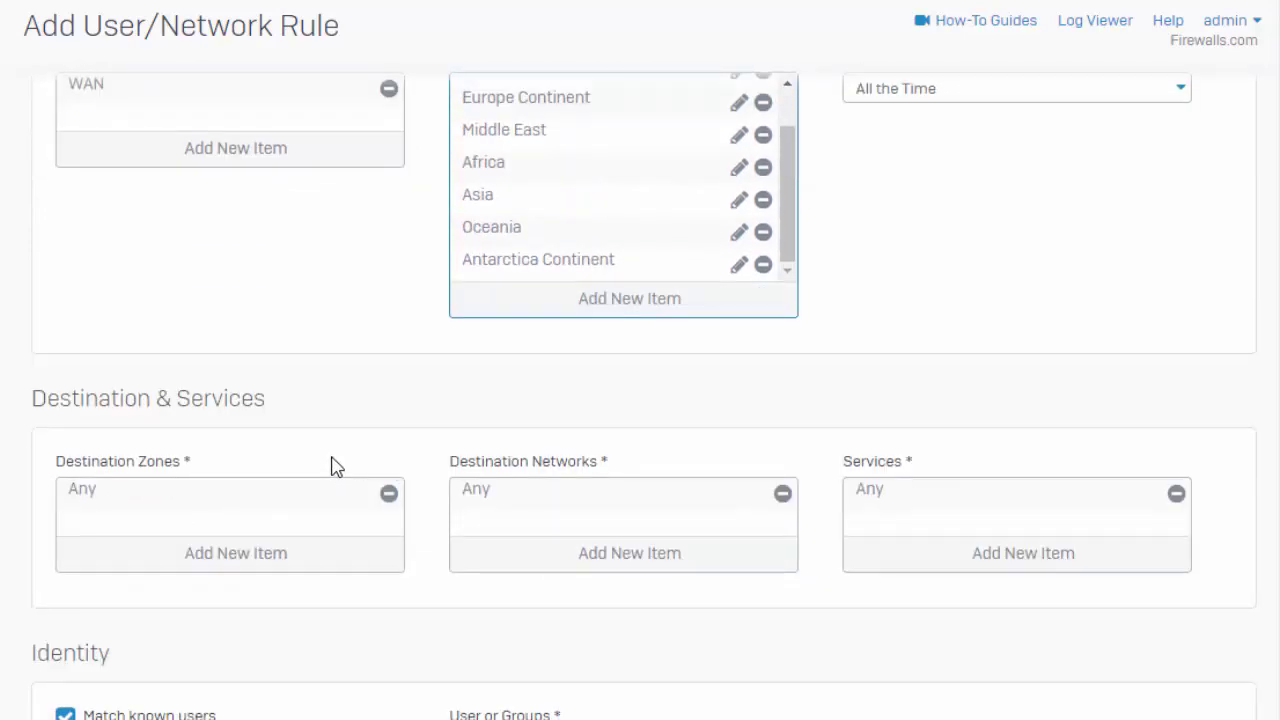
pyautogui.scroll(-1, 310, 470)
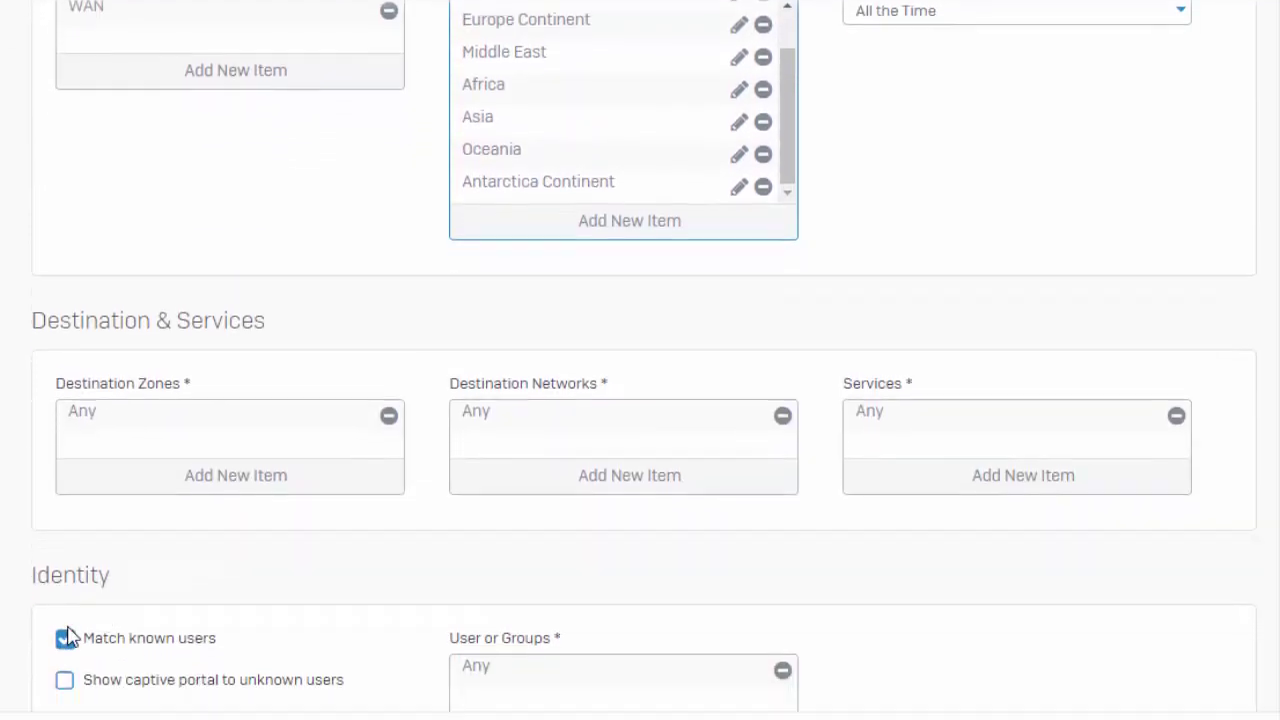
pyautogui.click(64, 605)
pyautogui.scroll(-2, 105, 640)
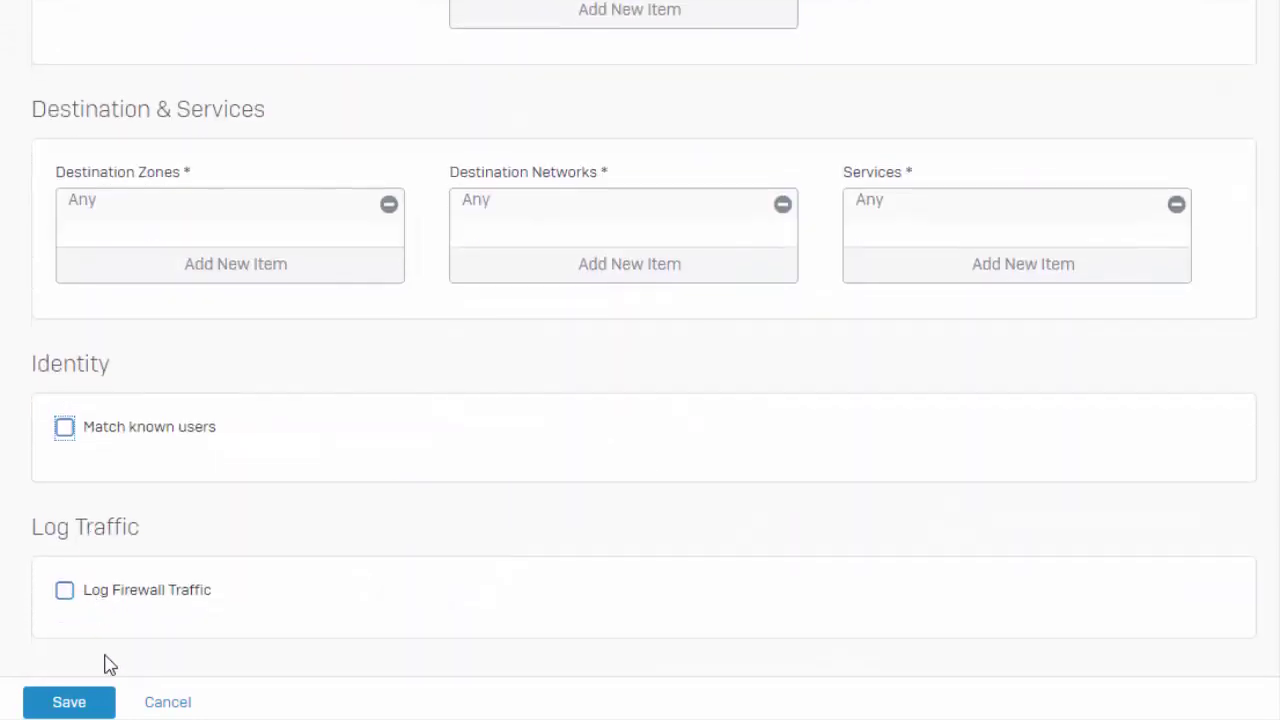
pyautogui.click(78, 702)
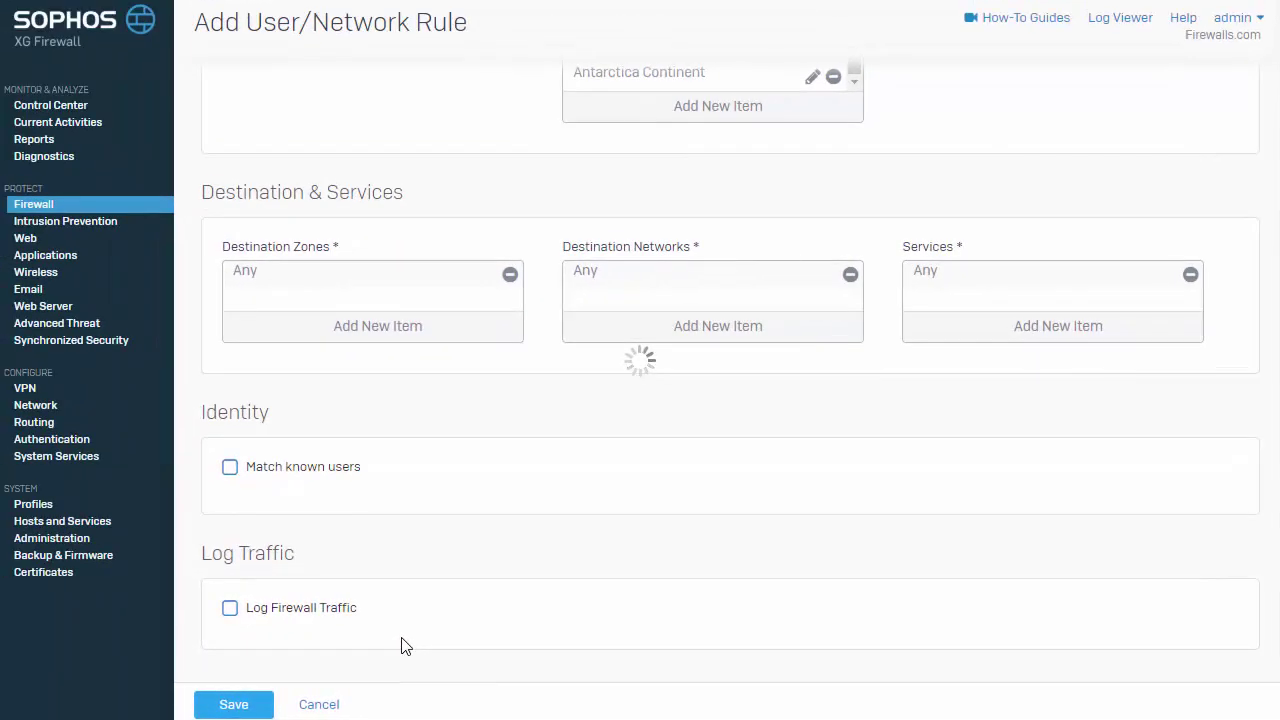